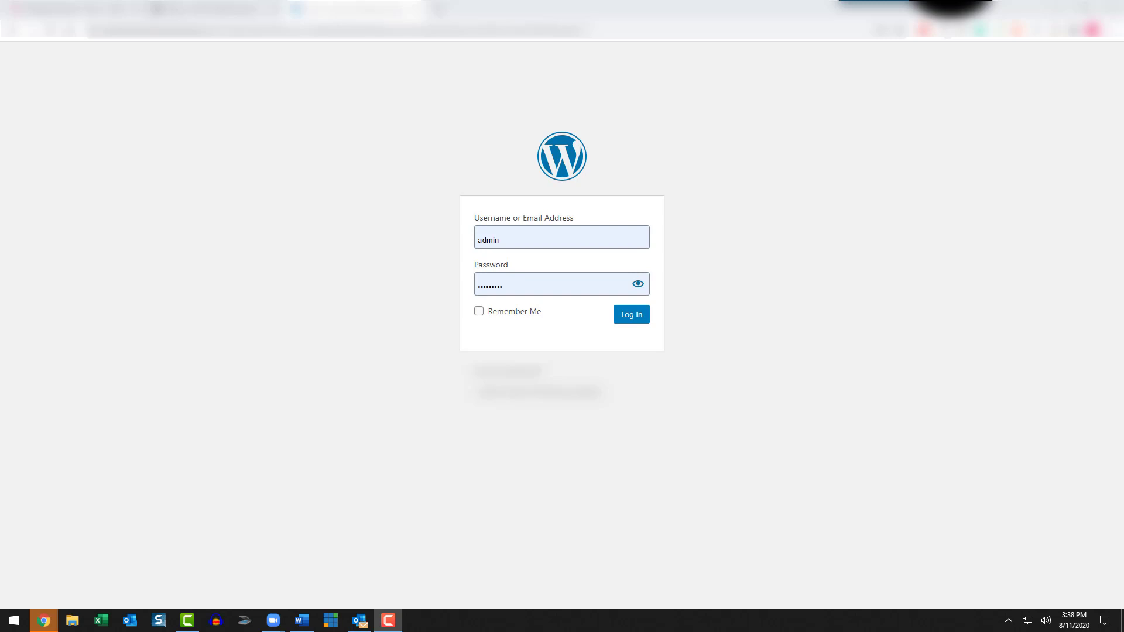
Step: Log in to the site's admin area with the filled-in credentials and look over the sections of the dashboard menu
left_click(630, 319)
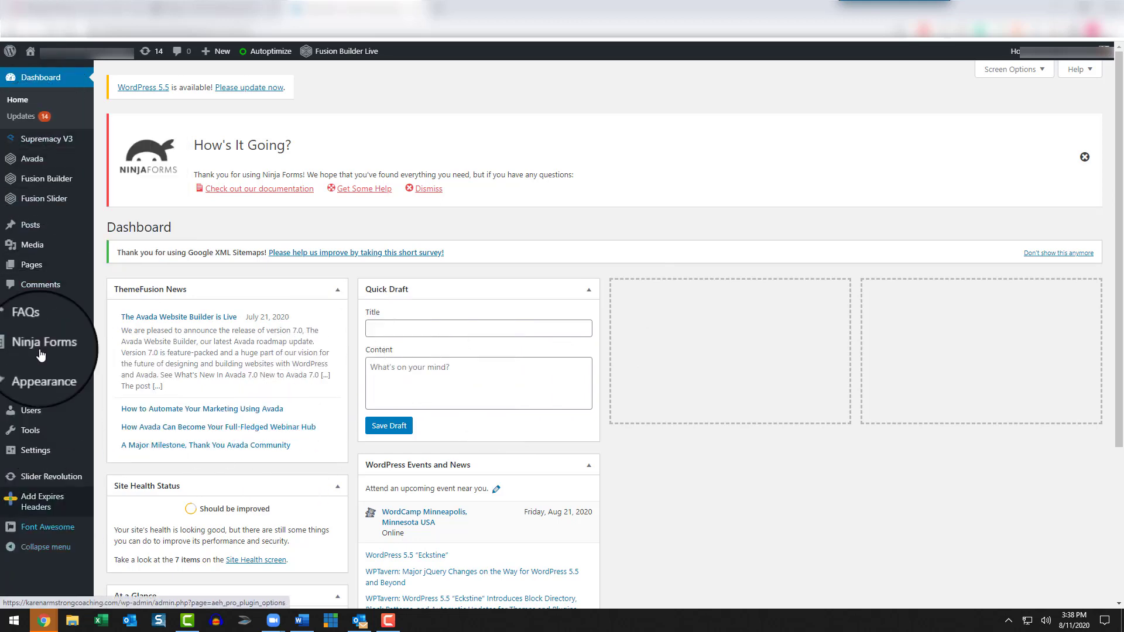
mouse_move(51, 502)
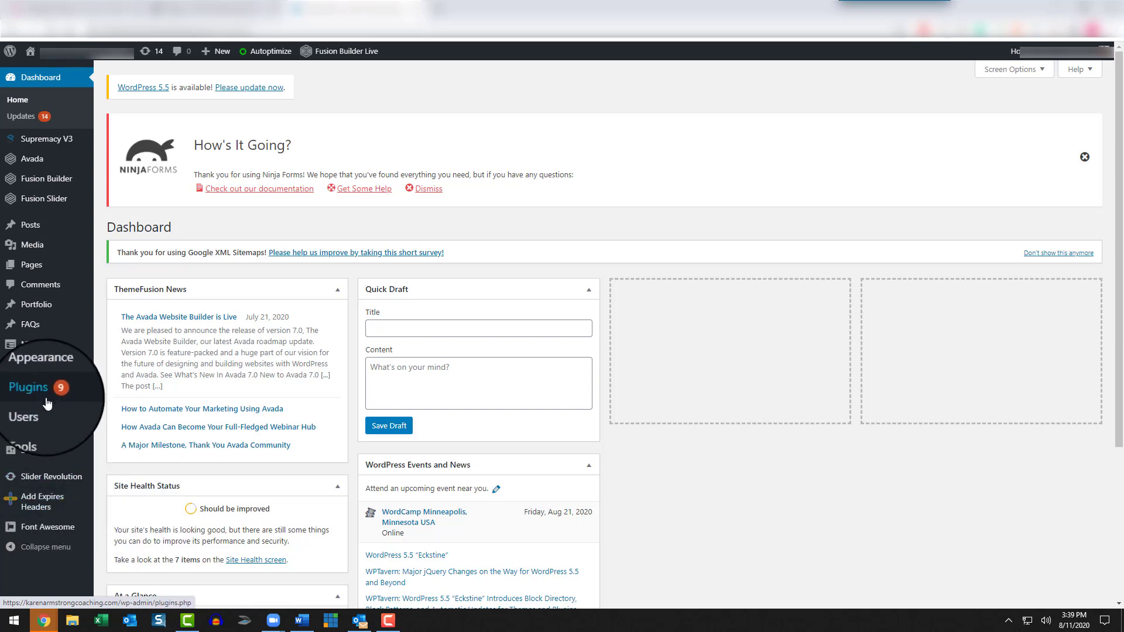
mouse_move(37, 396)
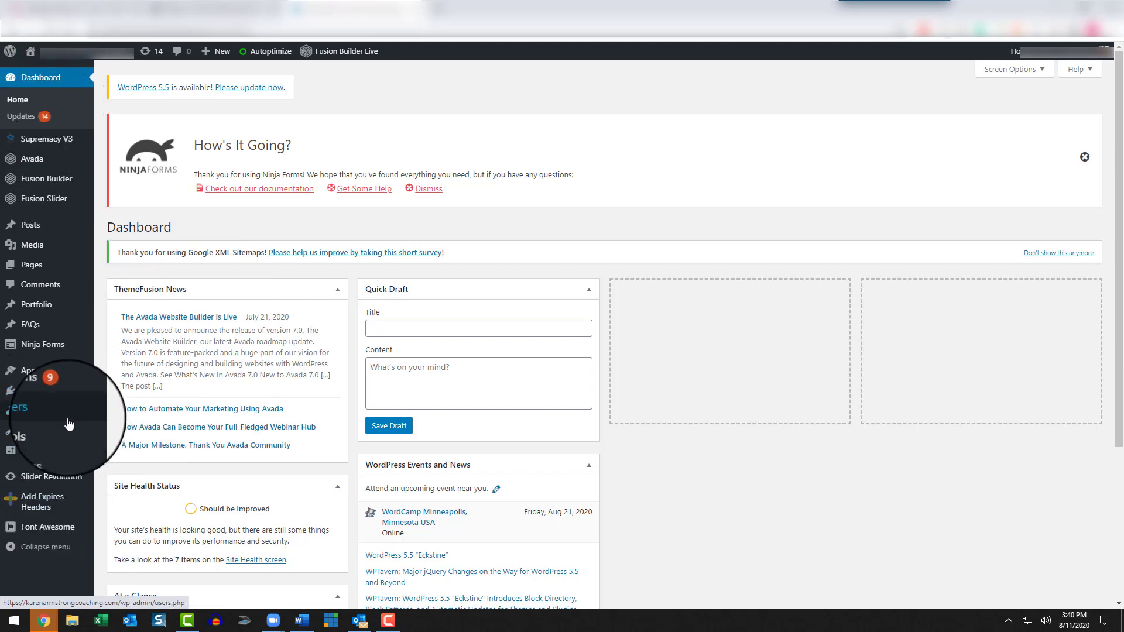
mouse_move(42, 138)
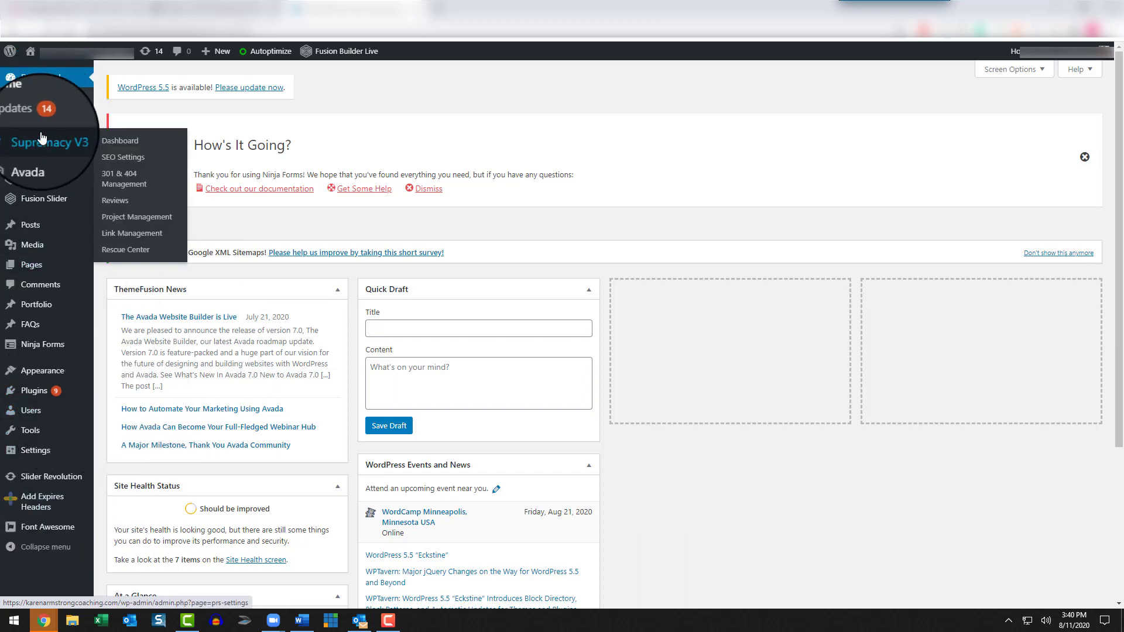
mouse_move(38, 410)
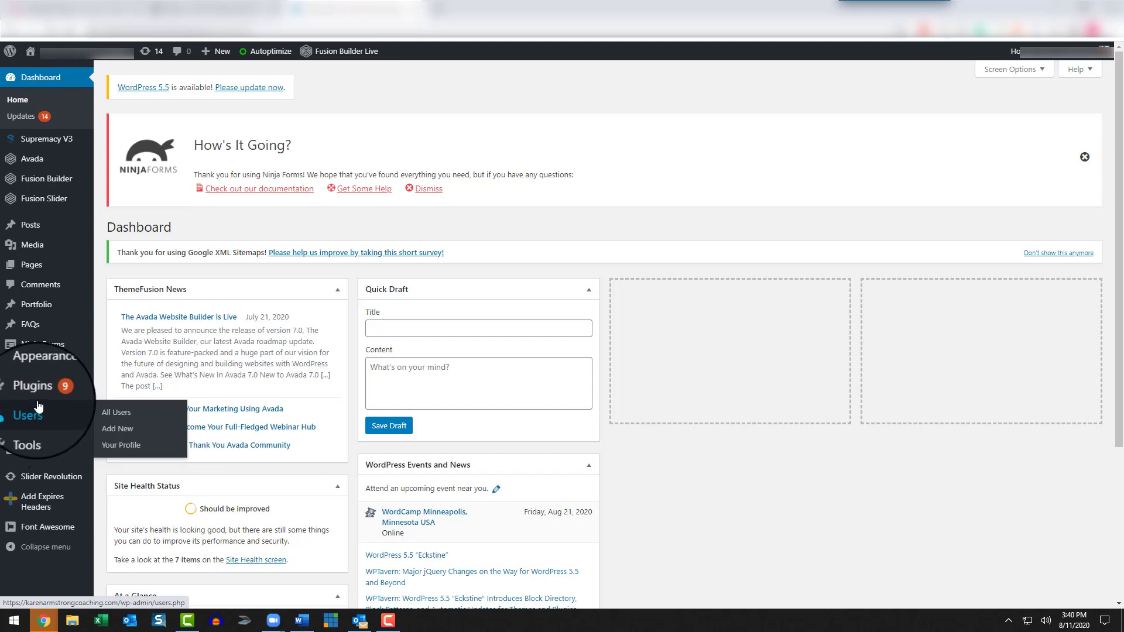
mouse_move(64, 502)
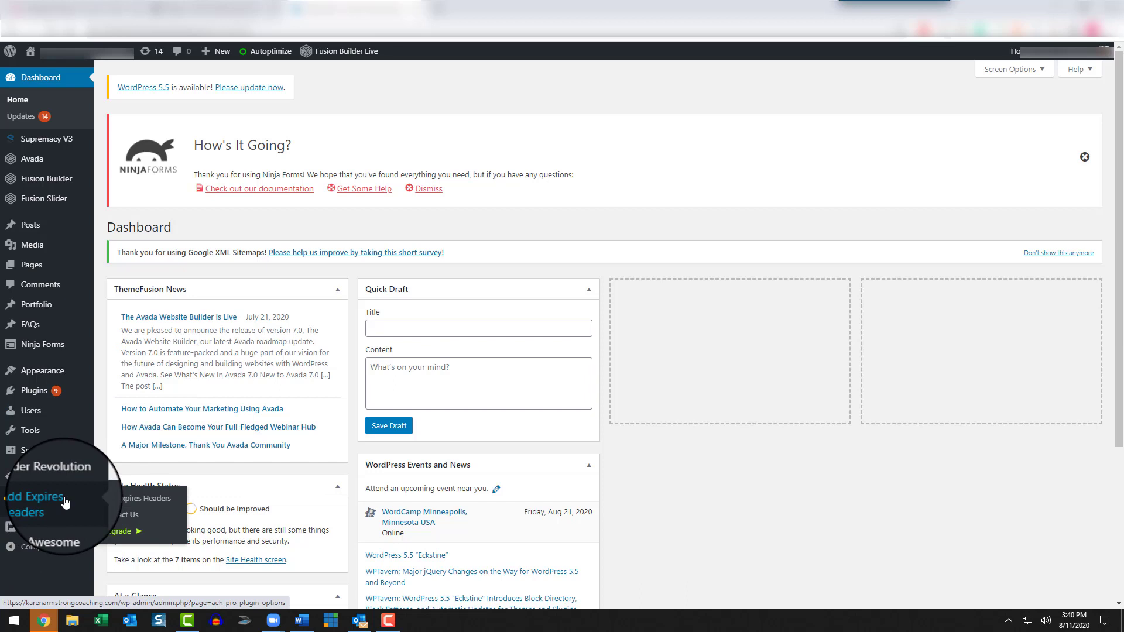
mouse_move(38, 235)
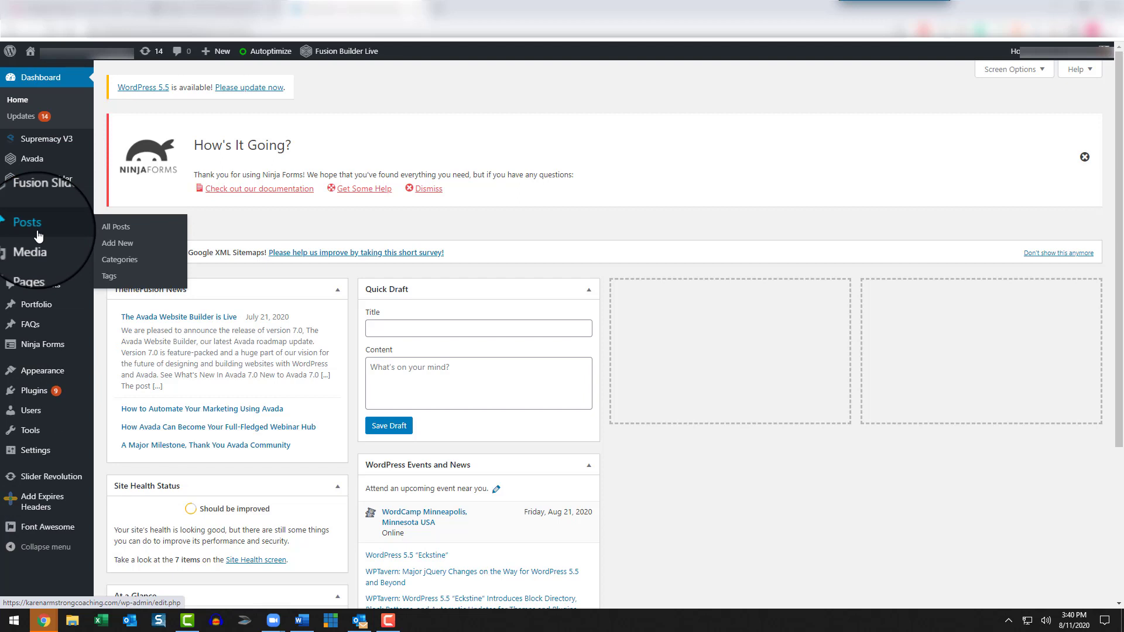
Step: Open the list of installed themes and look over the active Avada theme and the other available themes
left_click(41, 375)
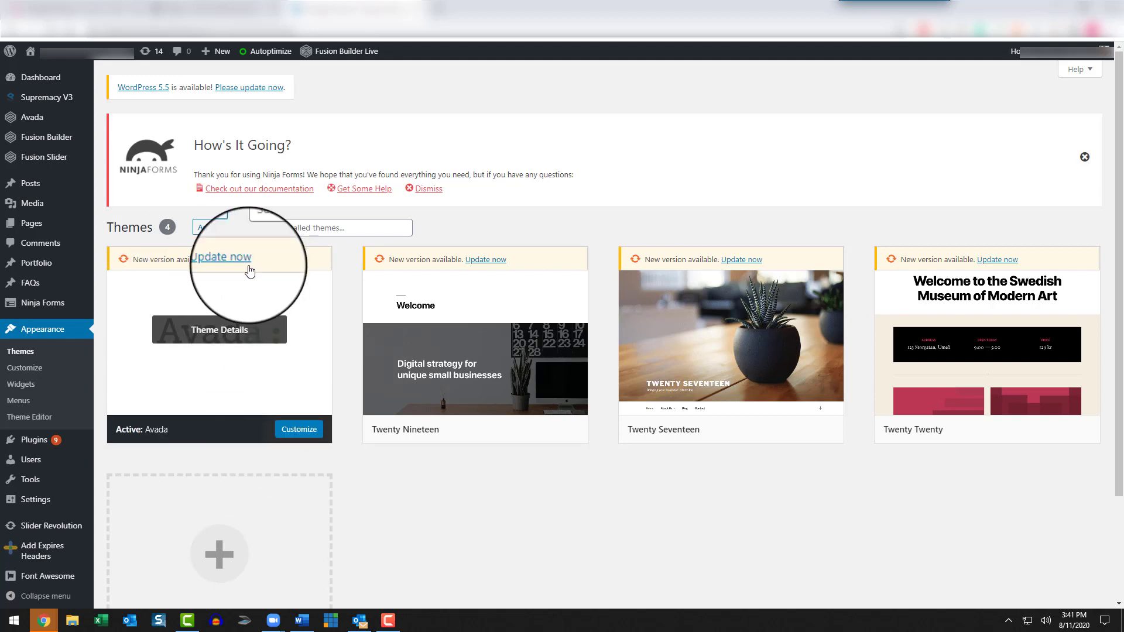
mouse_move(728, 363)
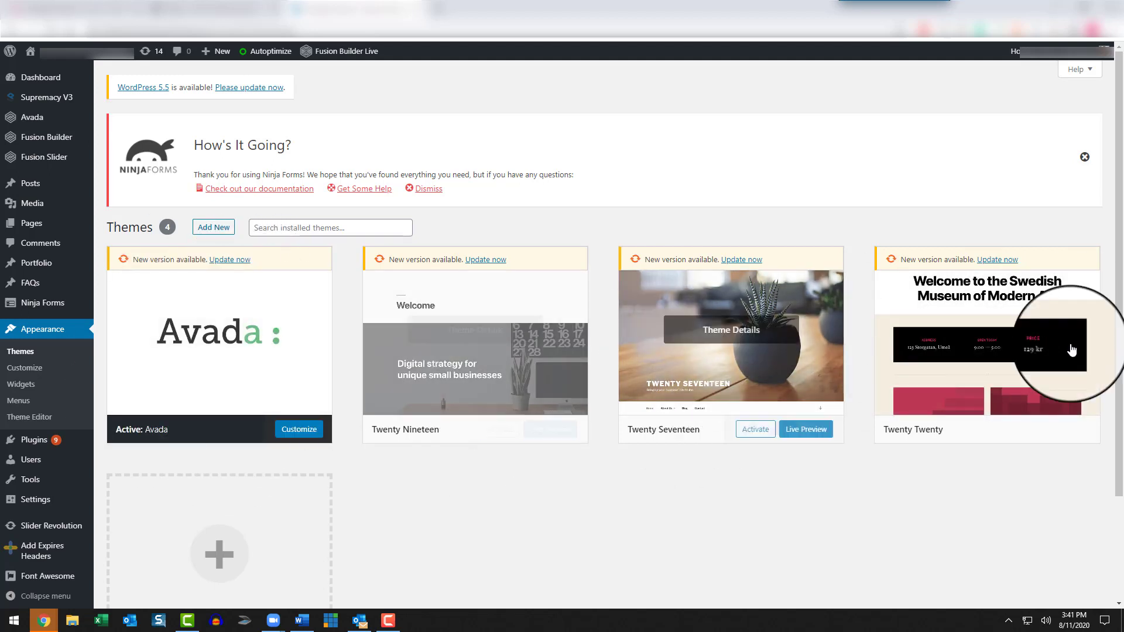
mouse_move(398, 386)
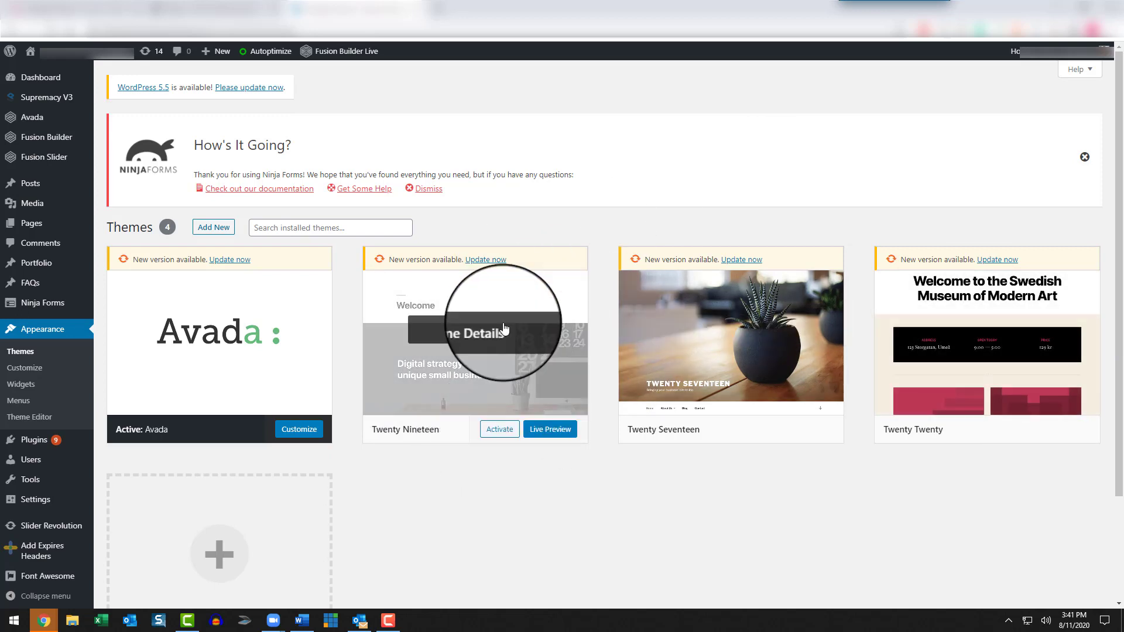
mouse_move(988, 373)
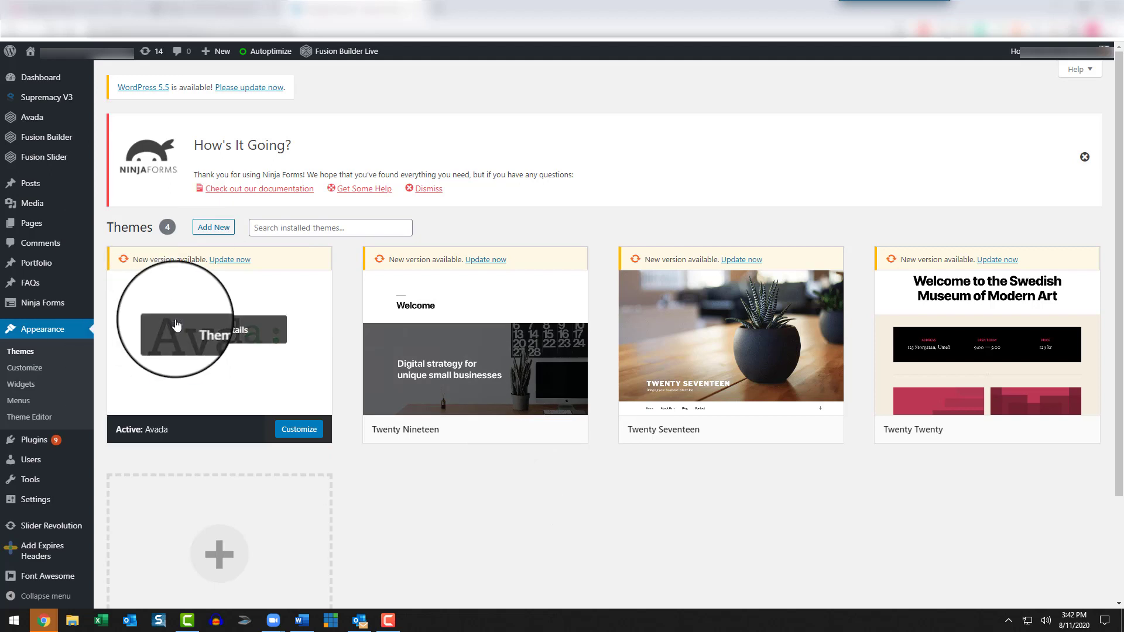
Step: Open the list of installed plugins and review all entries from Add Expires Headers to Slider Revolution
left_click(37, 448)
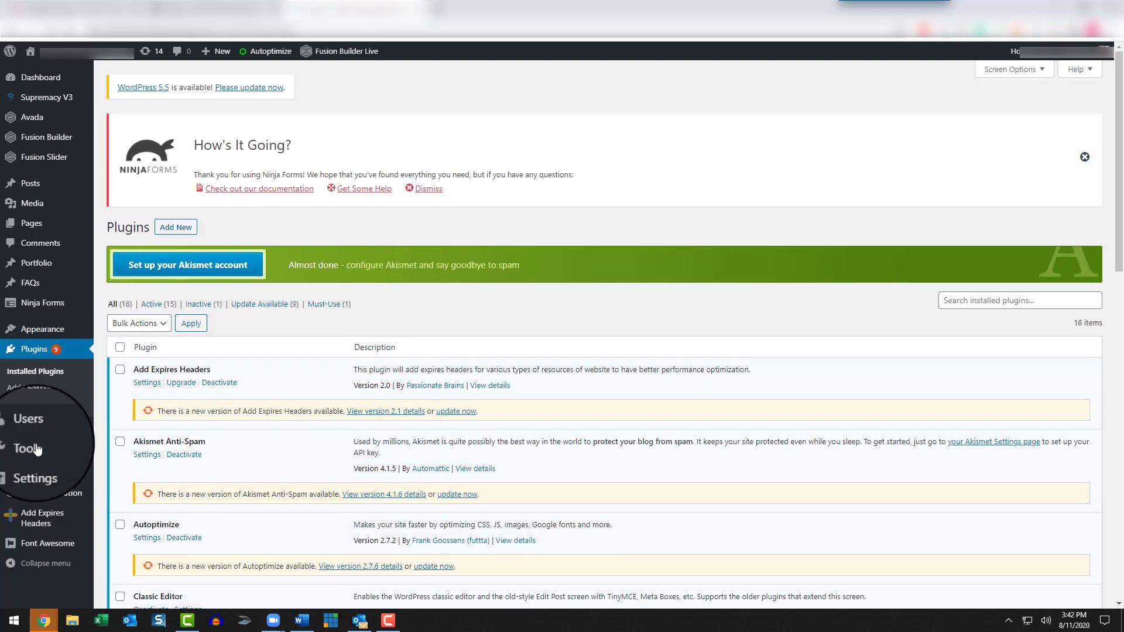
scroll(291, 408, "down", 1)
scroll(291, 408, "down", 12)
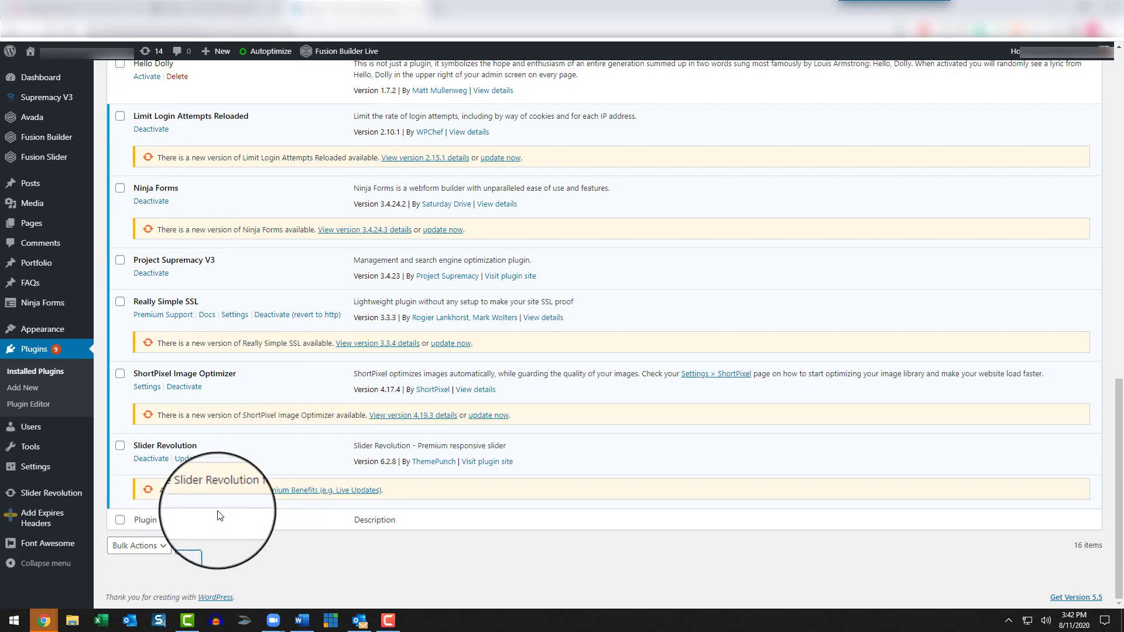
scroll(223, 480, "up", 5)
scroll(226, 469, "up", 9)
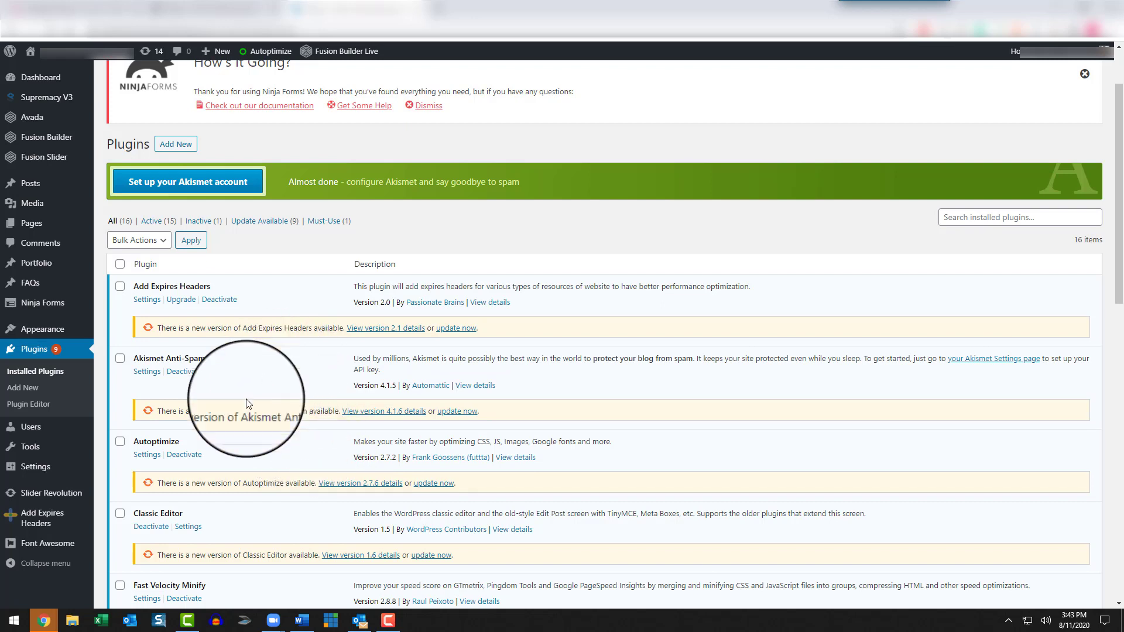
scroll(257, 409, "down", 1)
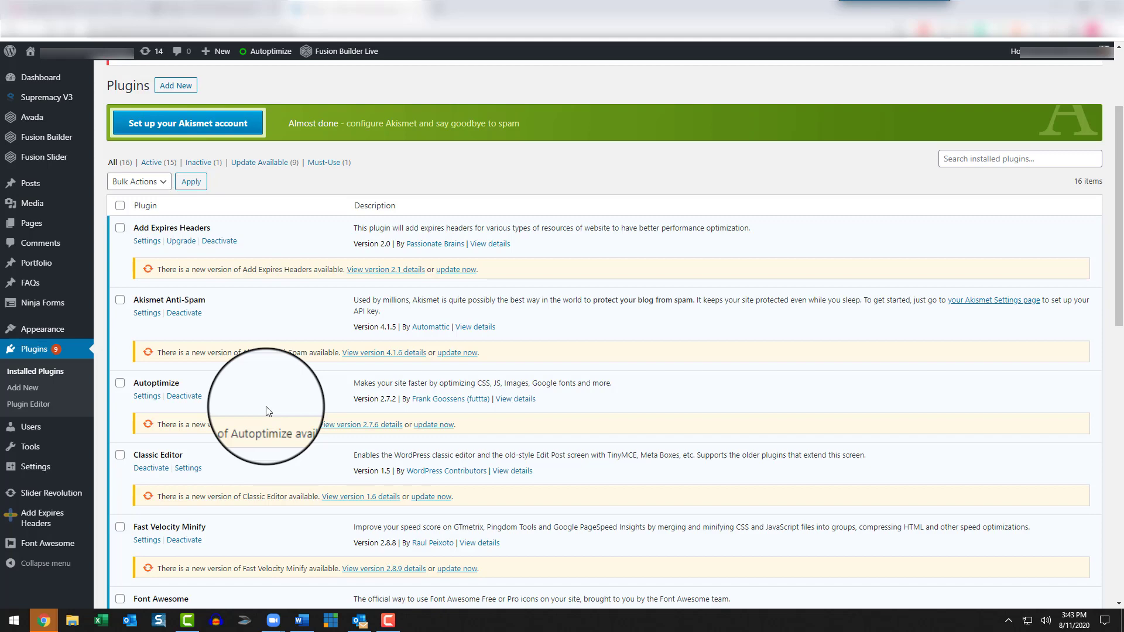
scroll(264, 413, "down", 4)
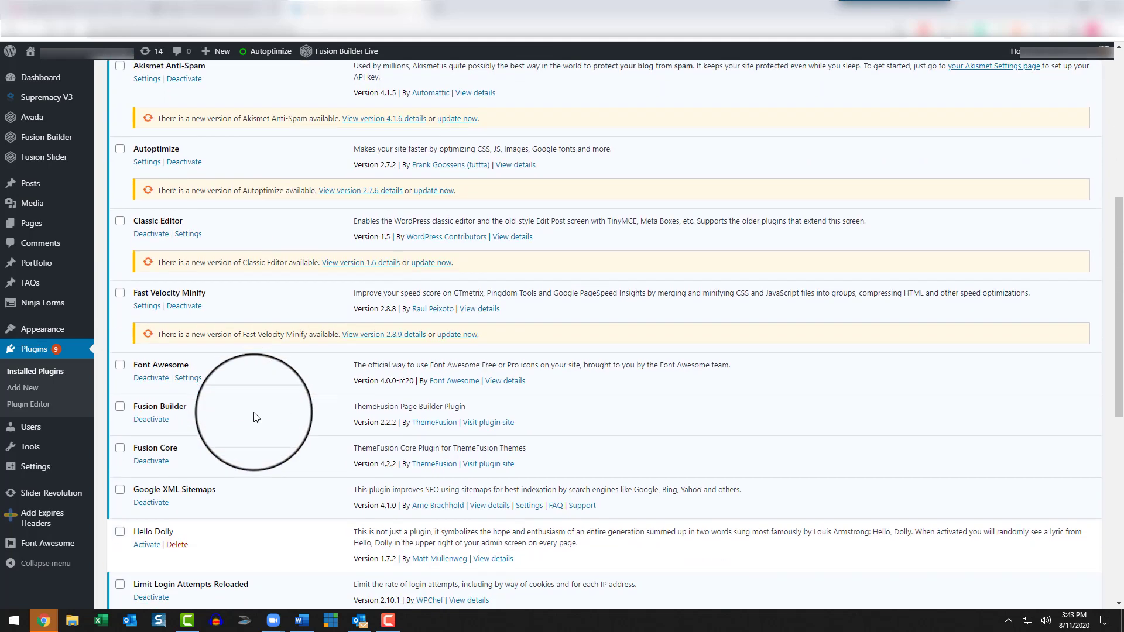
scroll(253, 417, "down", 1)
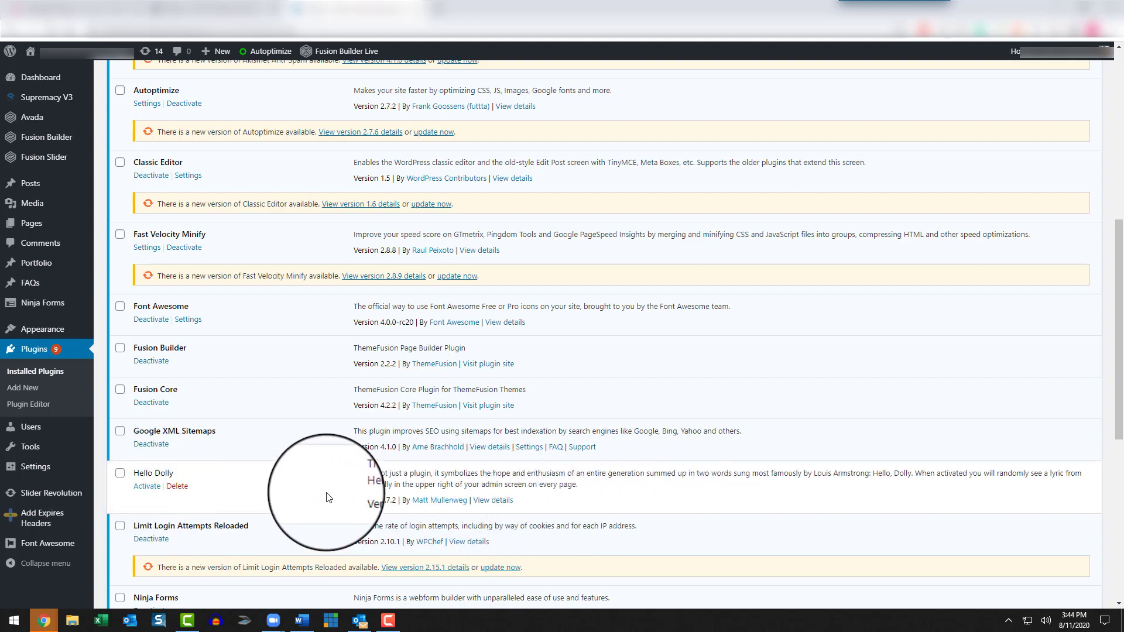
scroll(327, 496, "up", 5)
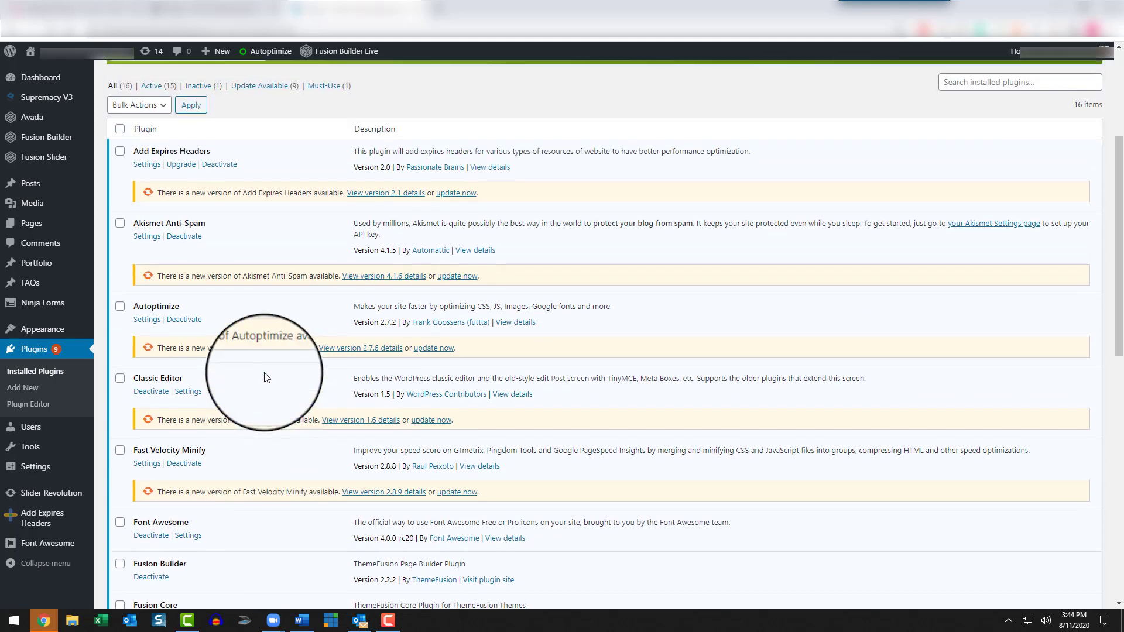
scroll(234, 421, "down", 2)
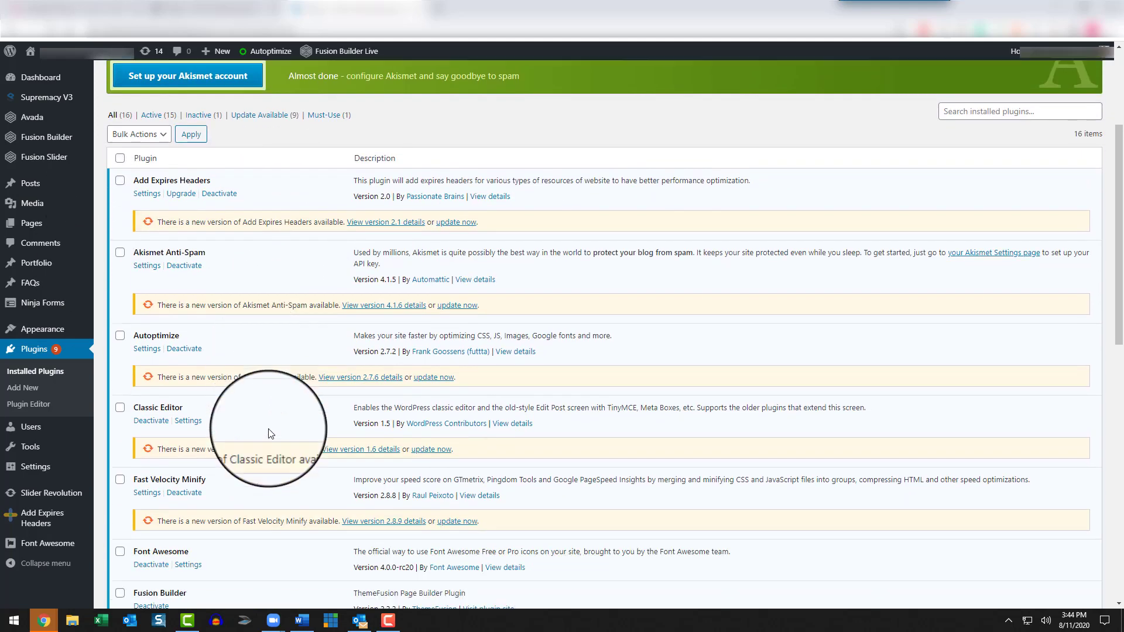
scroll(292, 472, "down", 7)
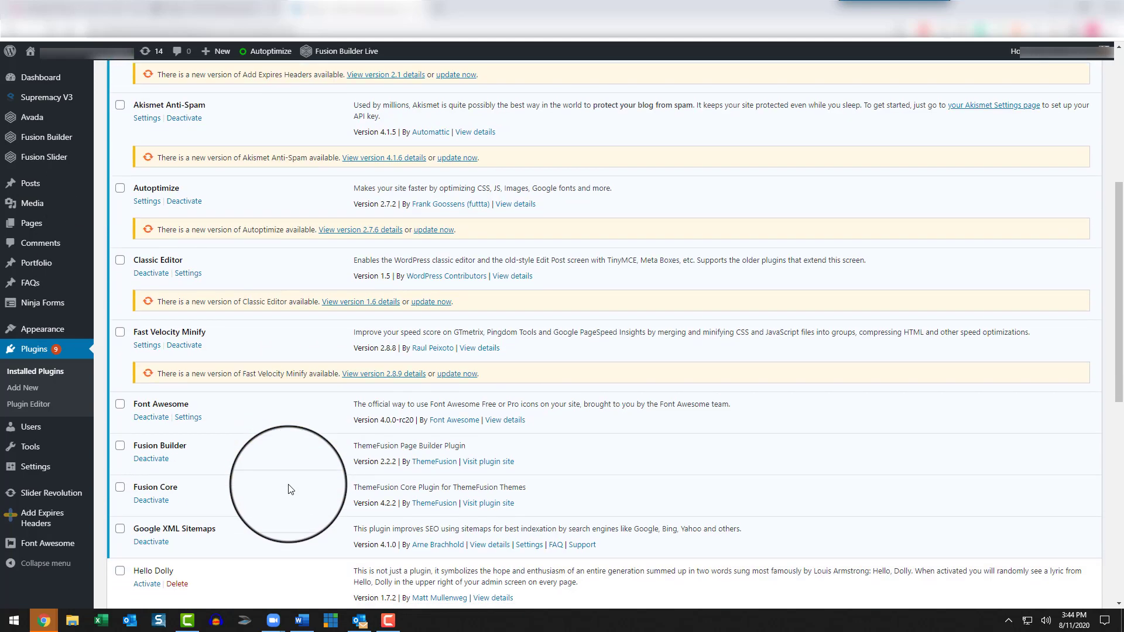
scroll(289, 489, "down", 2)
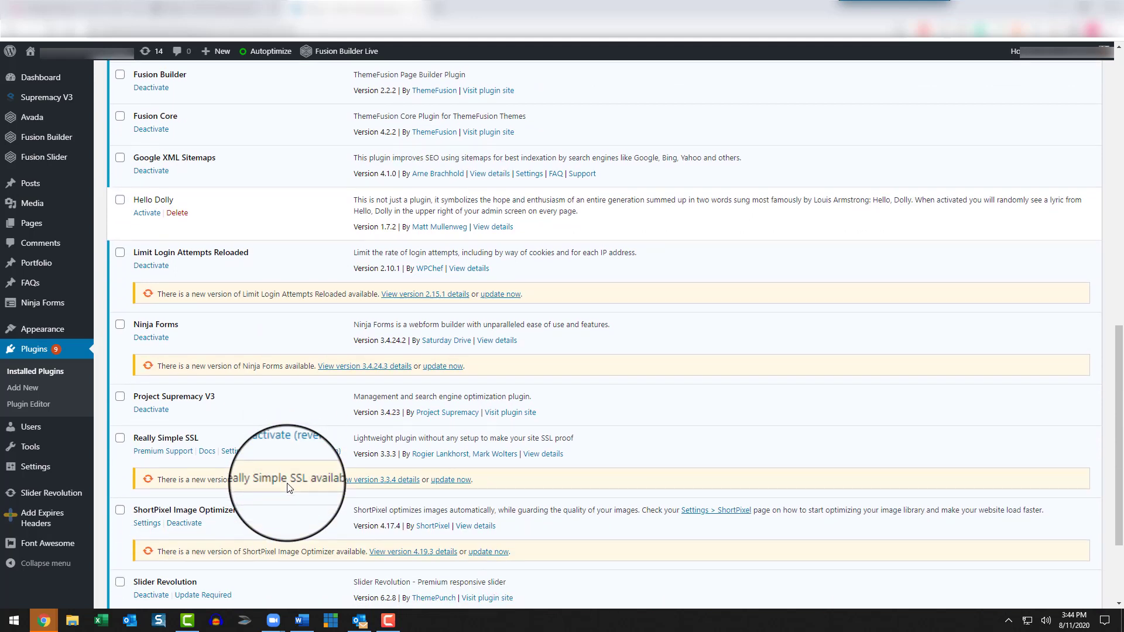
scroll(287, 488, "down", 3)
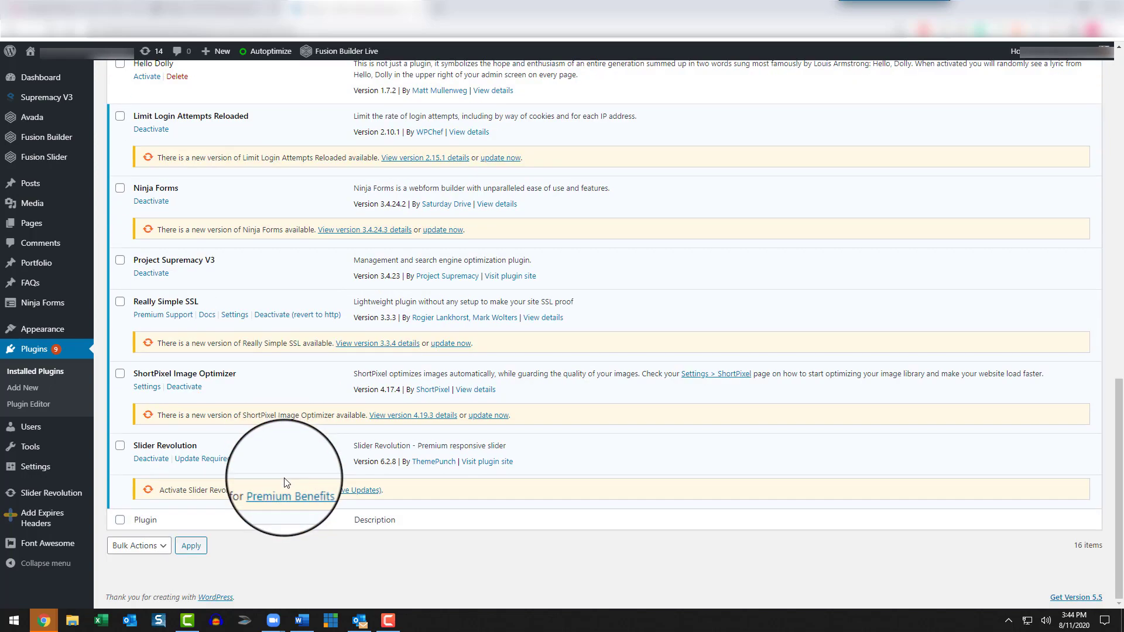
scroll(287, 398, "up", 10)
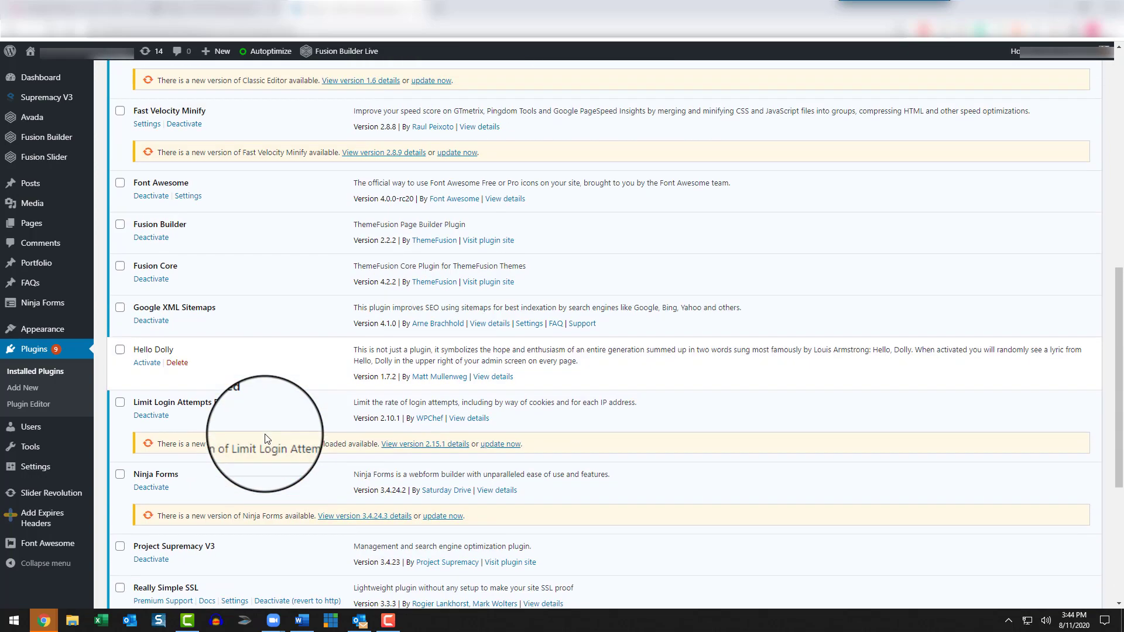
scroll(265, 439, "up", 6)
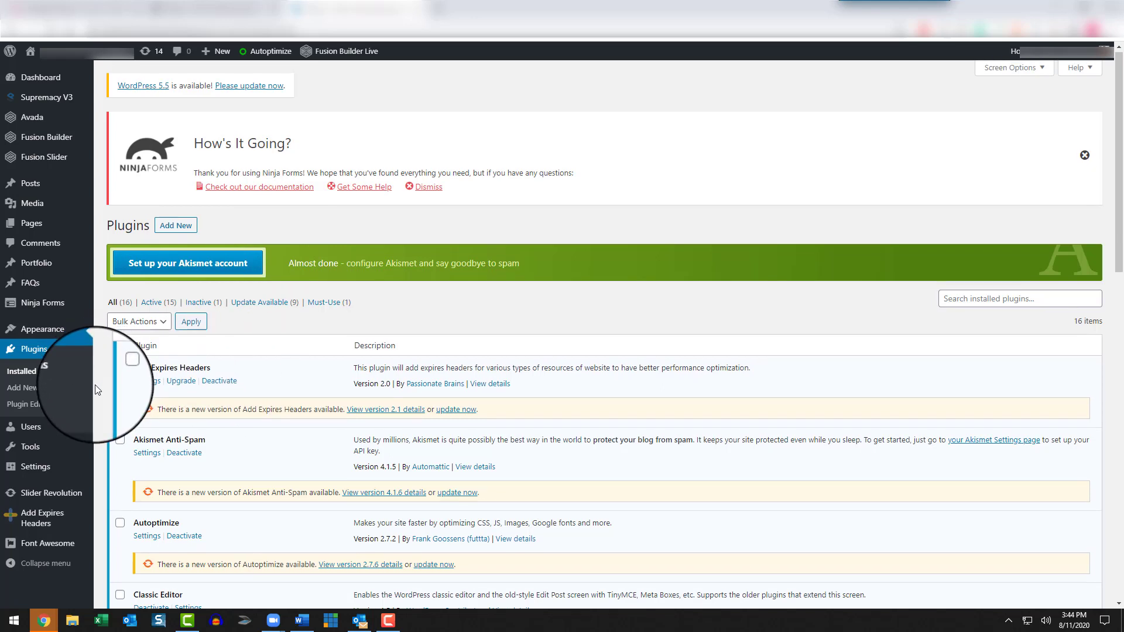
mouse_move(62, 262)
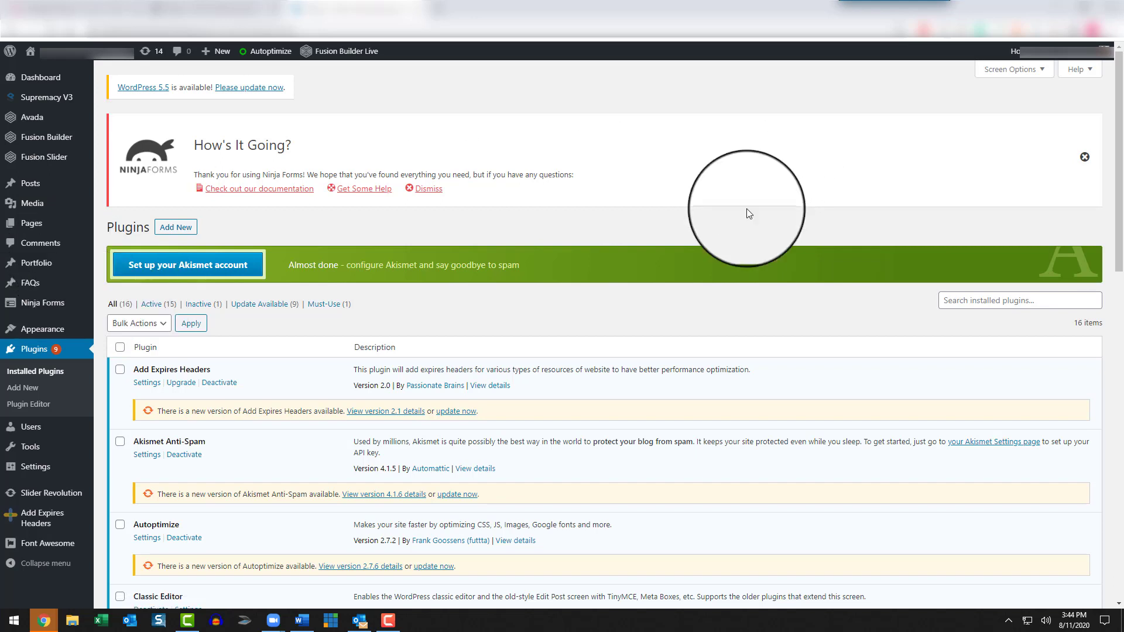
Step: Go through the installed plugins again, checking their descriptions, versions and update notices
scroll(662, 317, "down", 1)
scroll(663, 322, "down", 1)
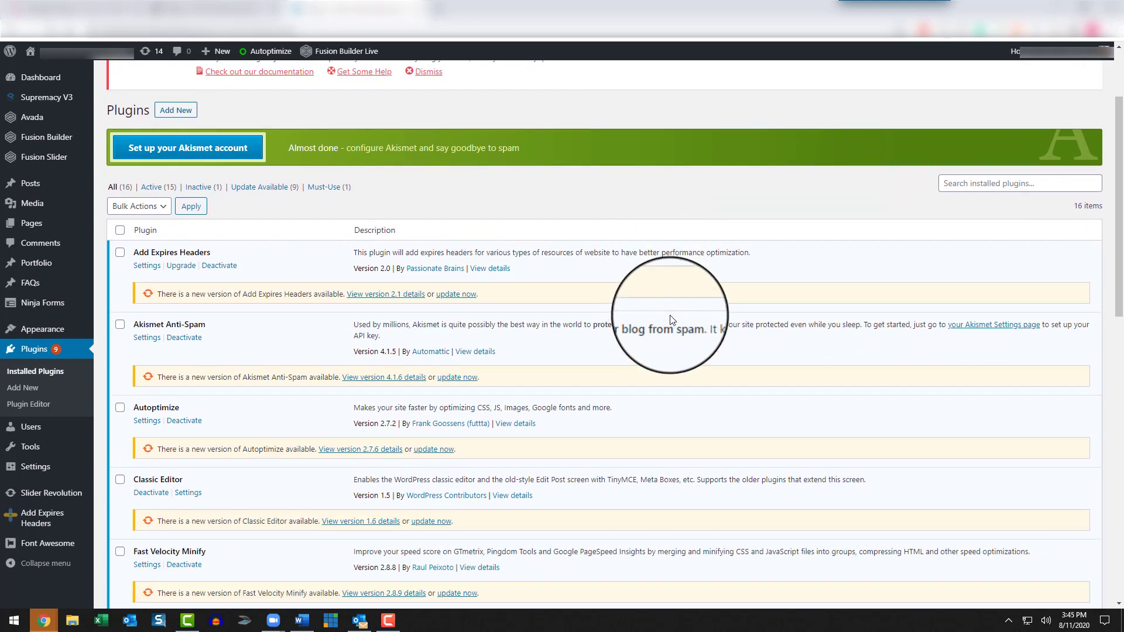
scroll(335, 393, "down", 2)
scroll(334, 394, "down", 2)
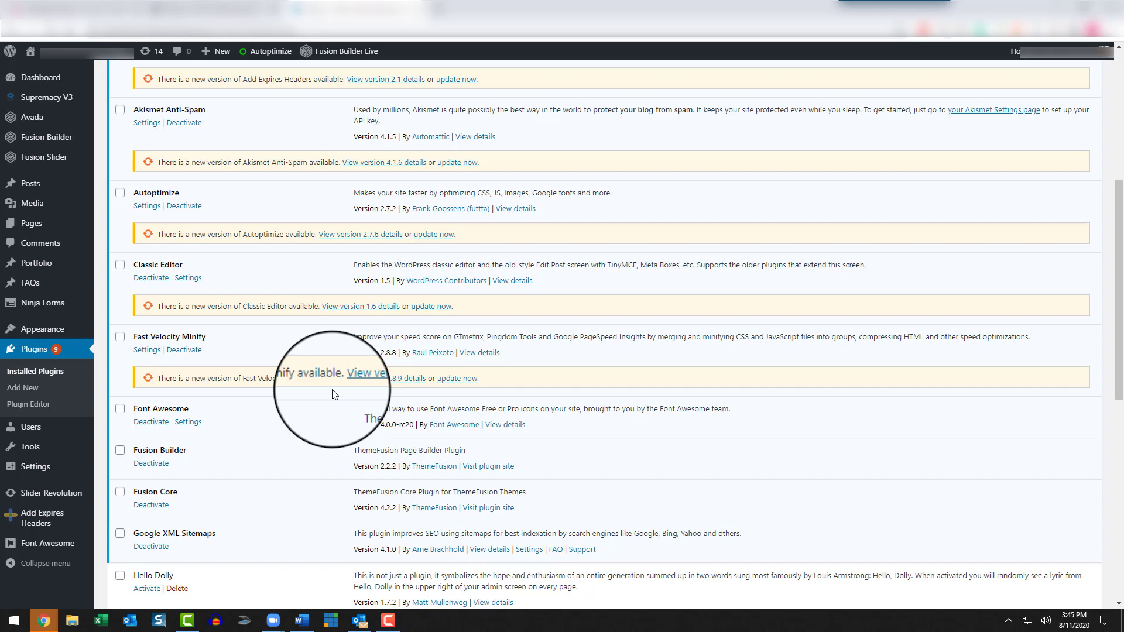
scroll(310, 410, "up", 2)
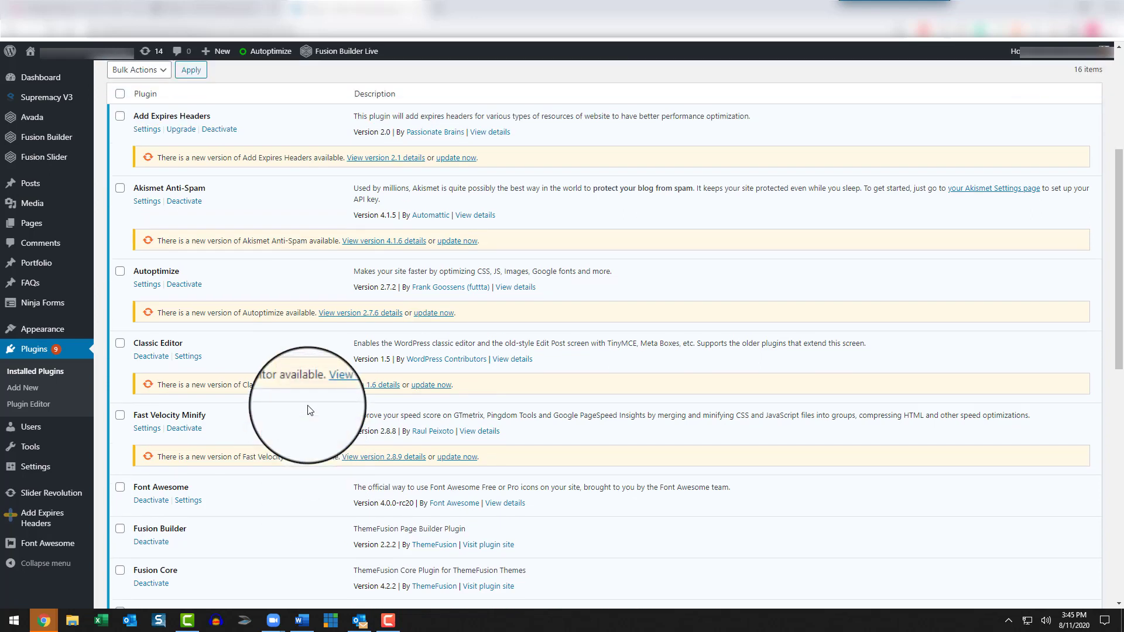
scroll(311, 407, "down", 2)
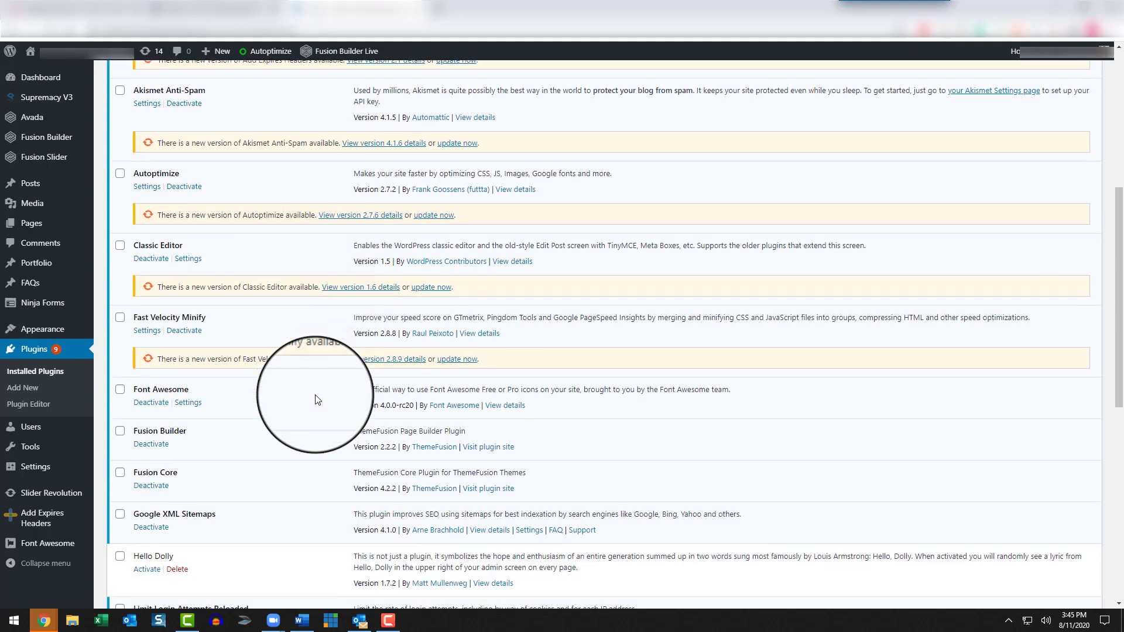
scroll(316, 400, "down", 10)
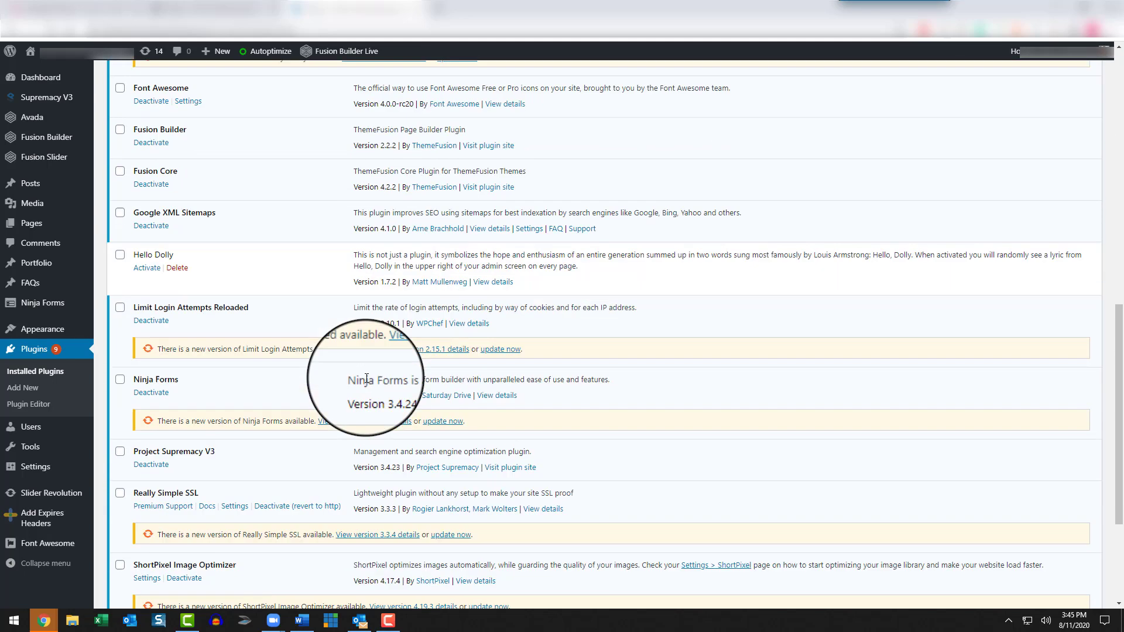
scroll(312, 460, "up", 10)
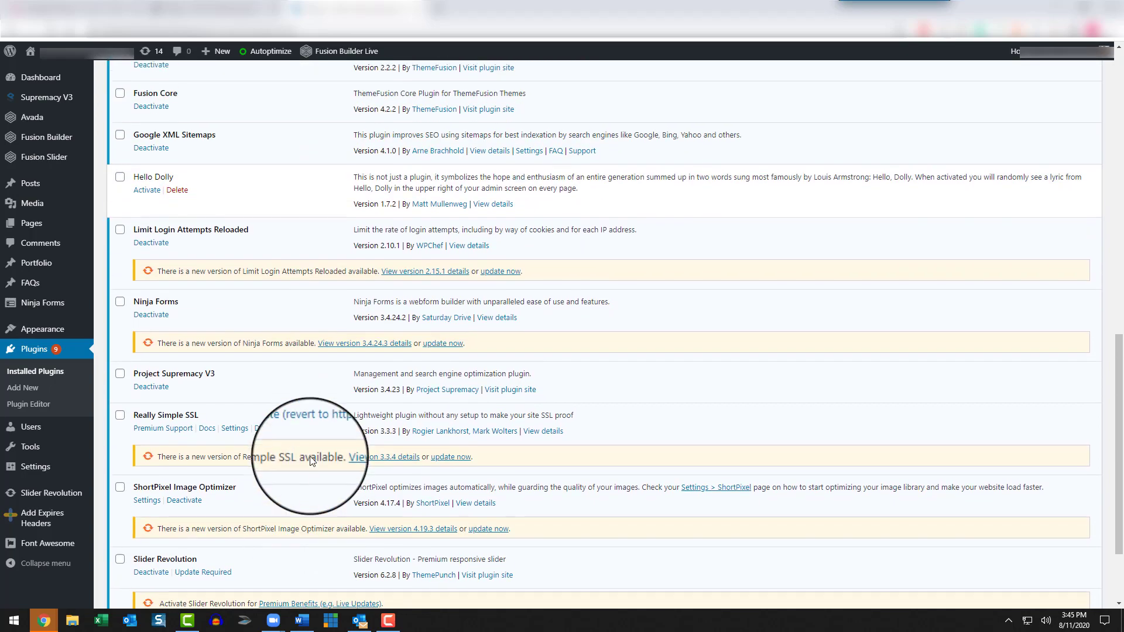
scroll(310, 455, "up", 5)
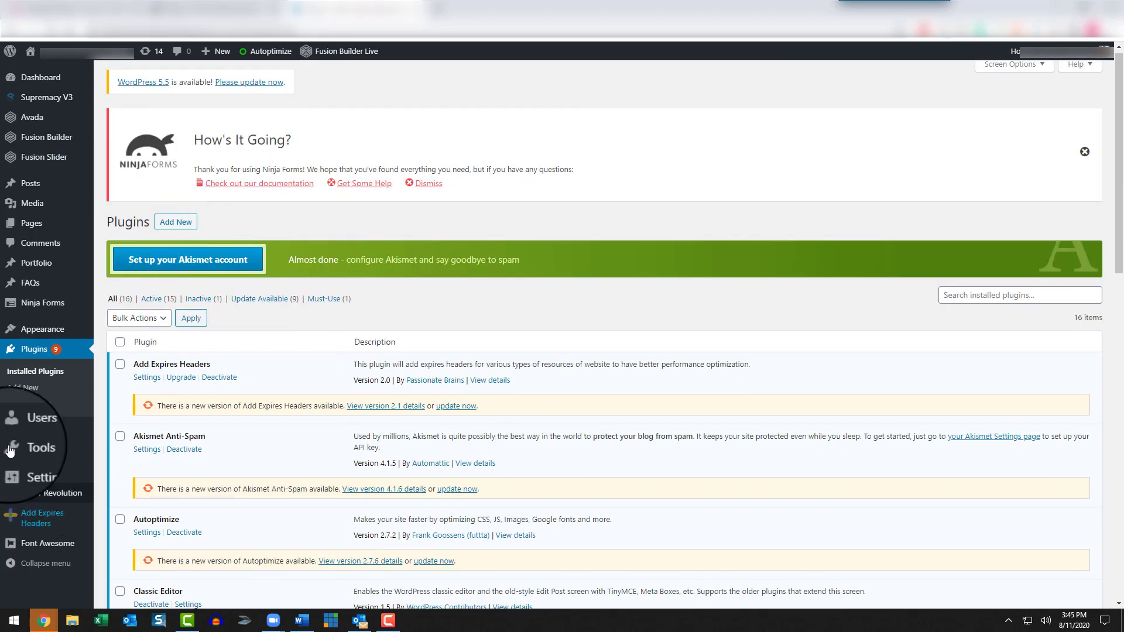
Step: Open the site's user list, start a new user form and display the available role options
left_click(28, 432)
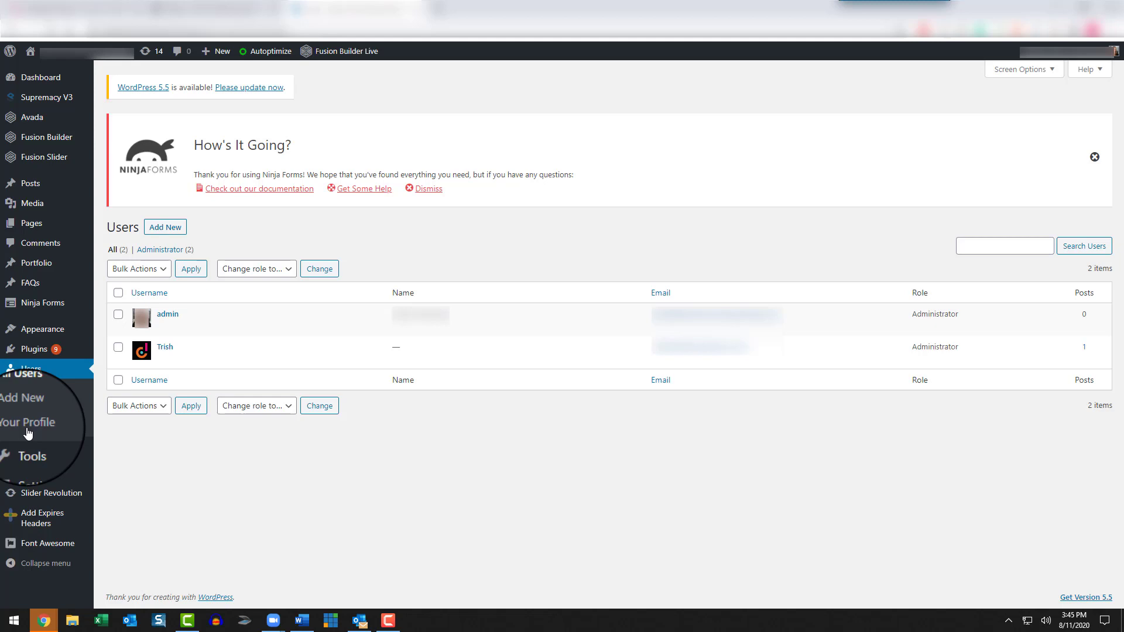
left_click(164, 227)
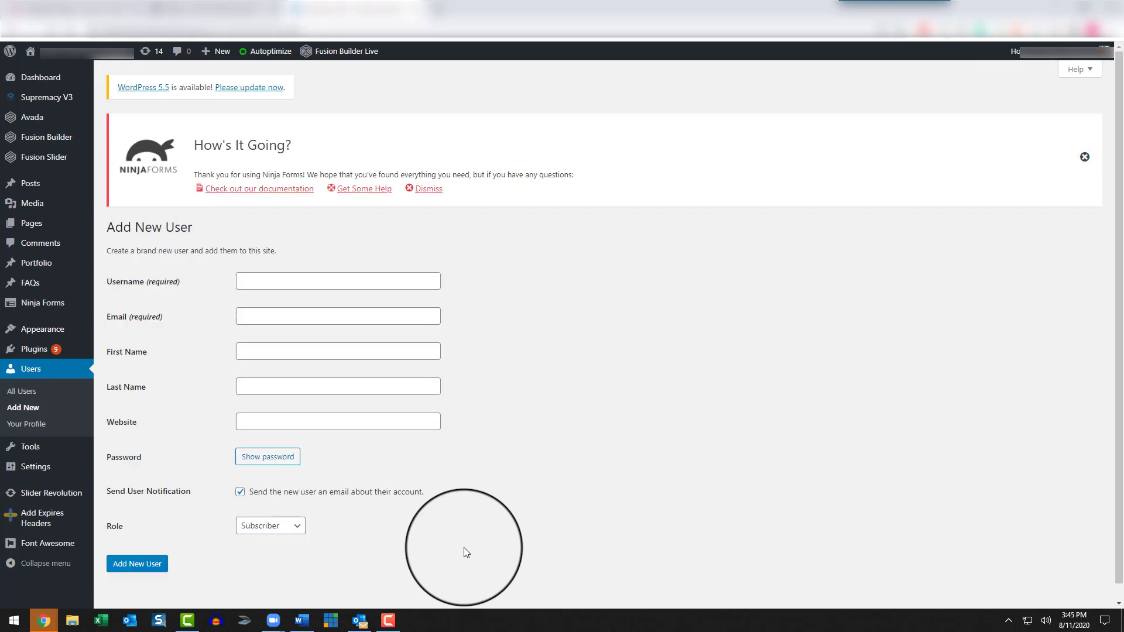
scroll(463, 541, "down", 1)
left_click(293, 510)
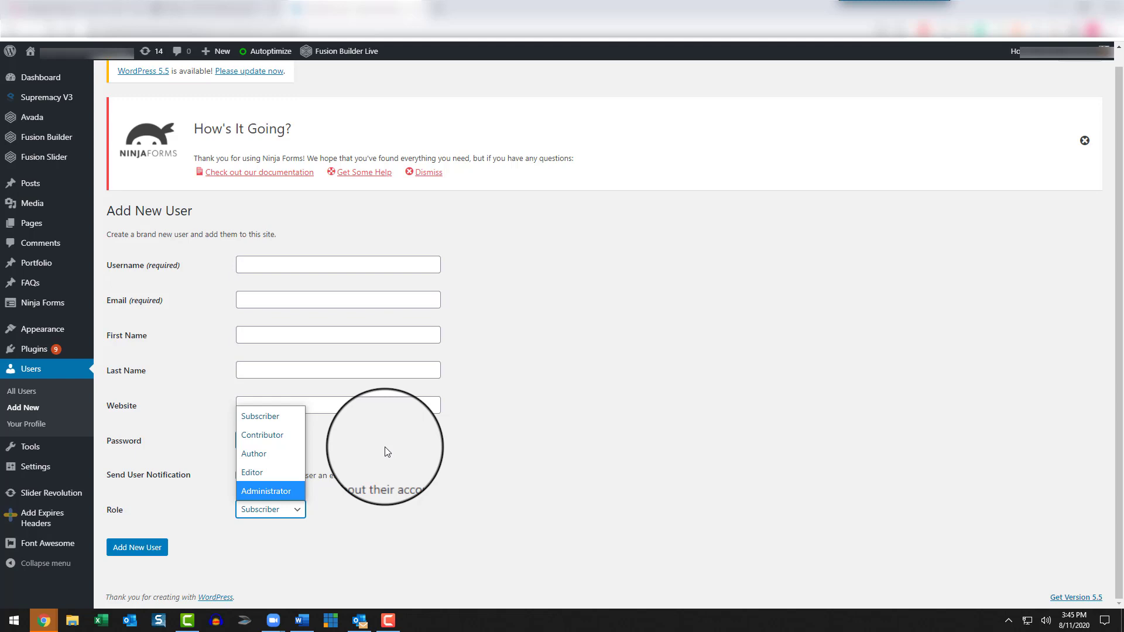
Step: Review the role options from Subscriber to Administrator in the new user form again and close the list
left_click(515, 432)
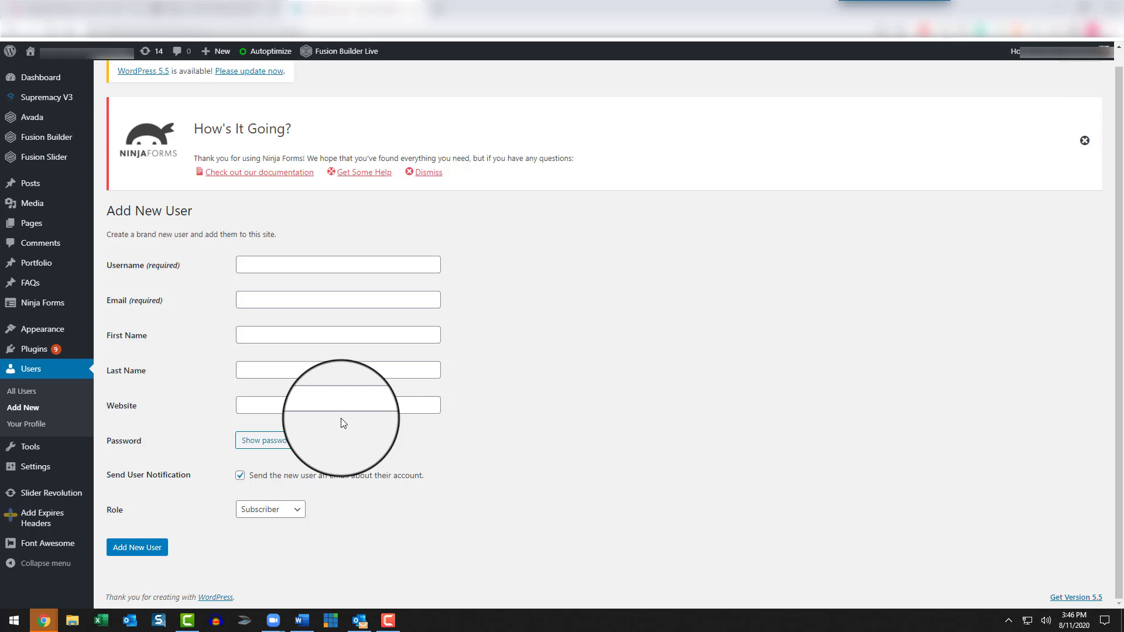
left_click(293, 510)
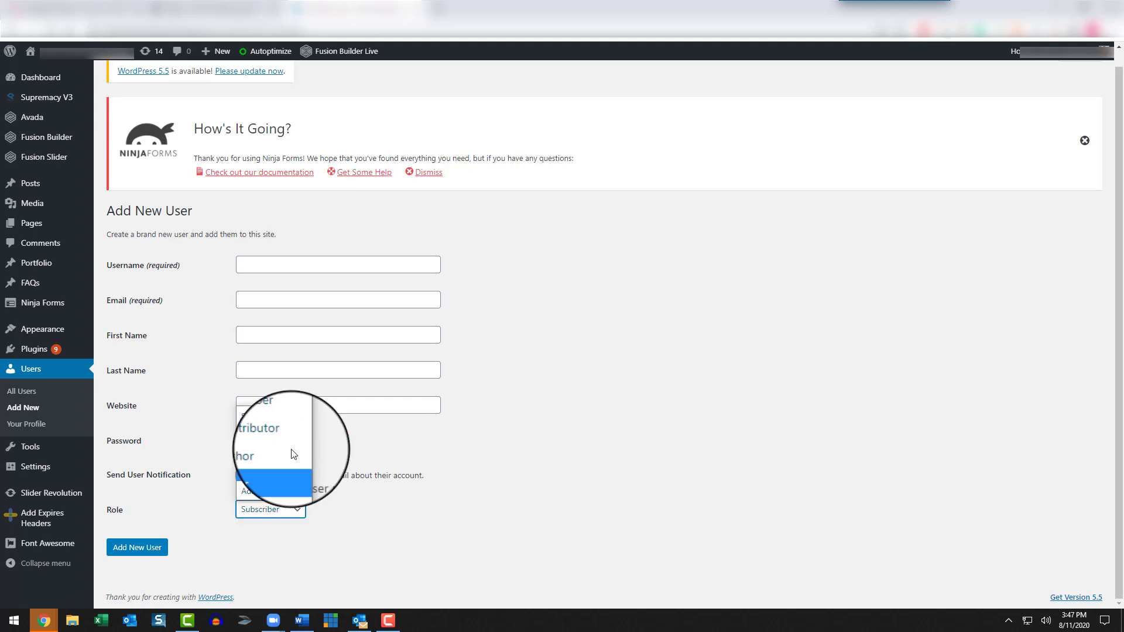
left_click(618, 433)
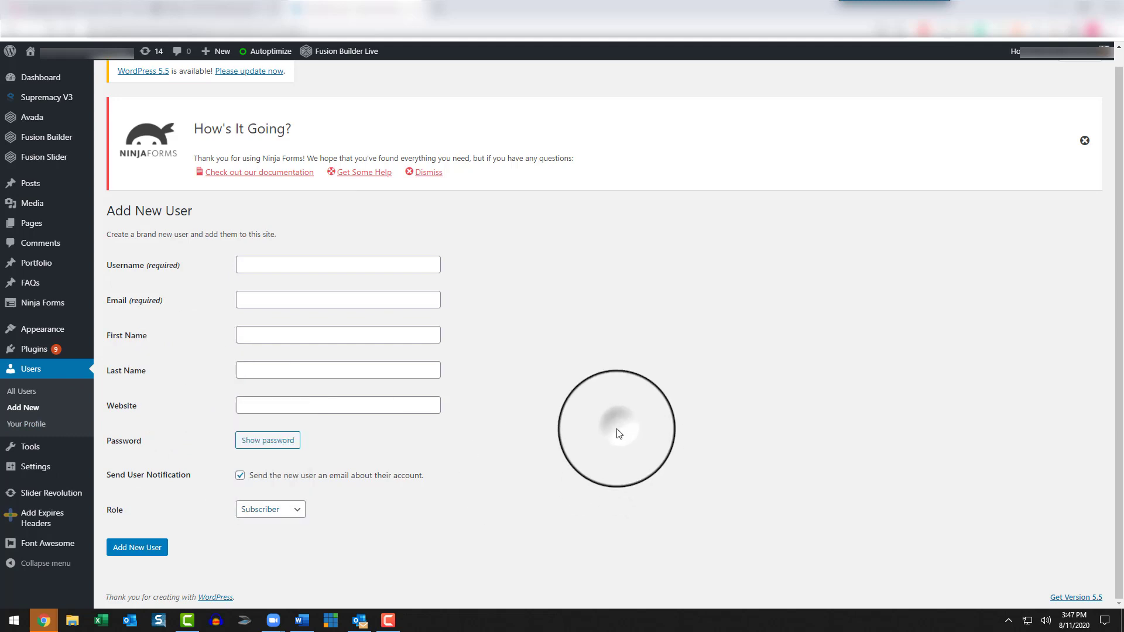
Step: Open the list of all users, select the second account to check the available bulk actions, and clear the selection
left_click(32, 373)
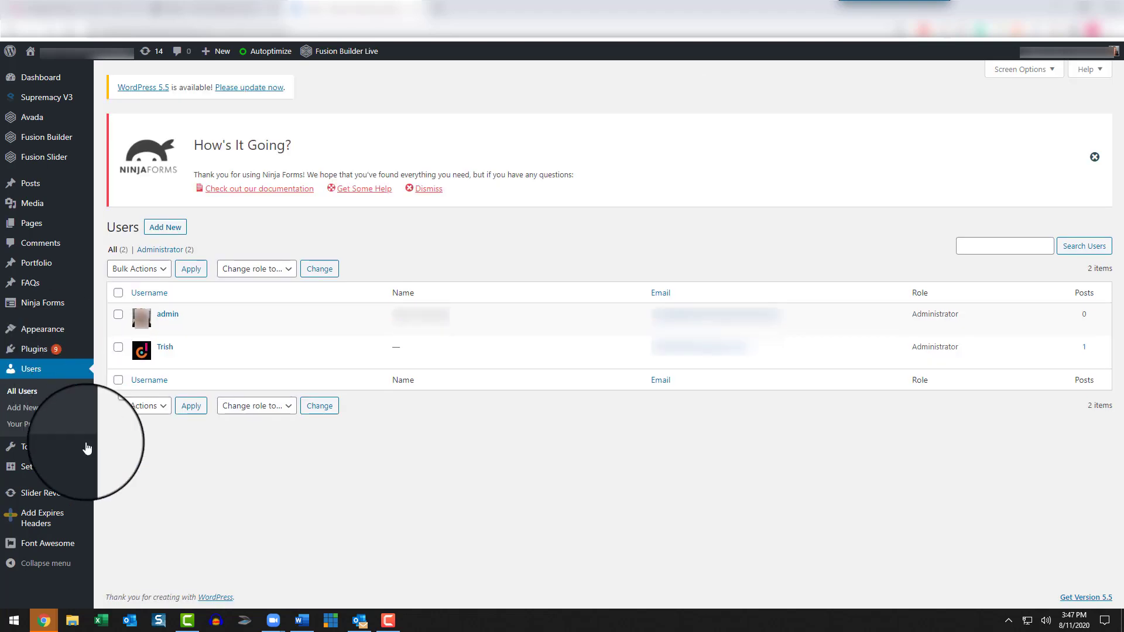
left_click(118, 347)
left_click(163, 269)
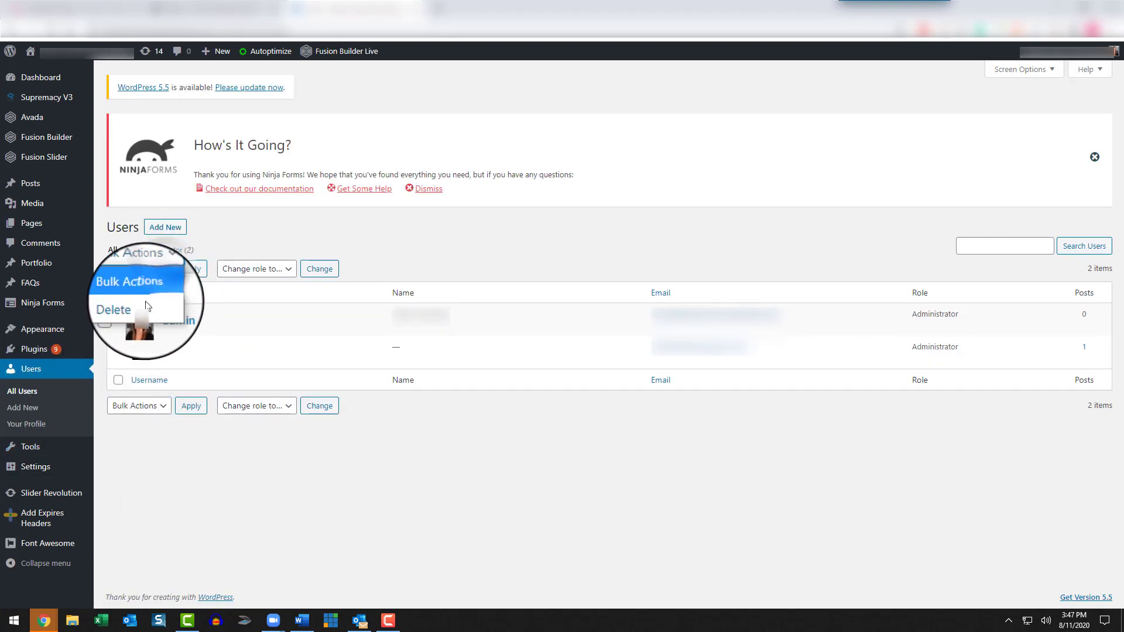
left_click(324, 515)
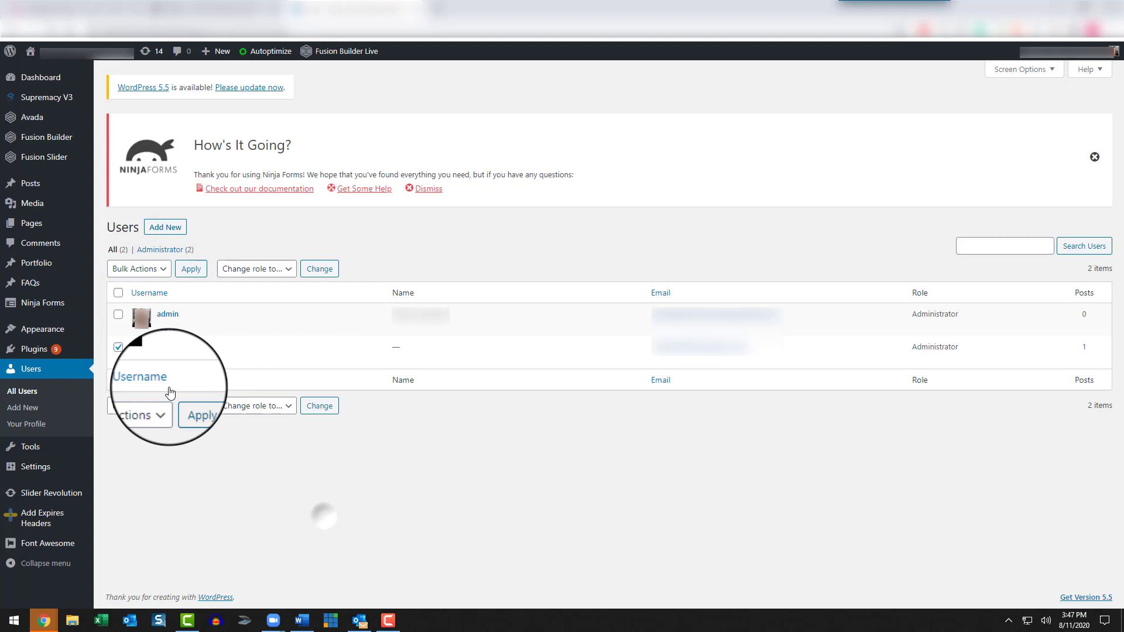
left_click(118, 347)
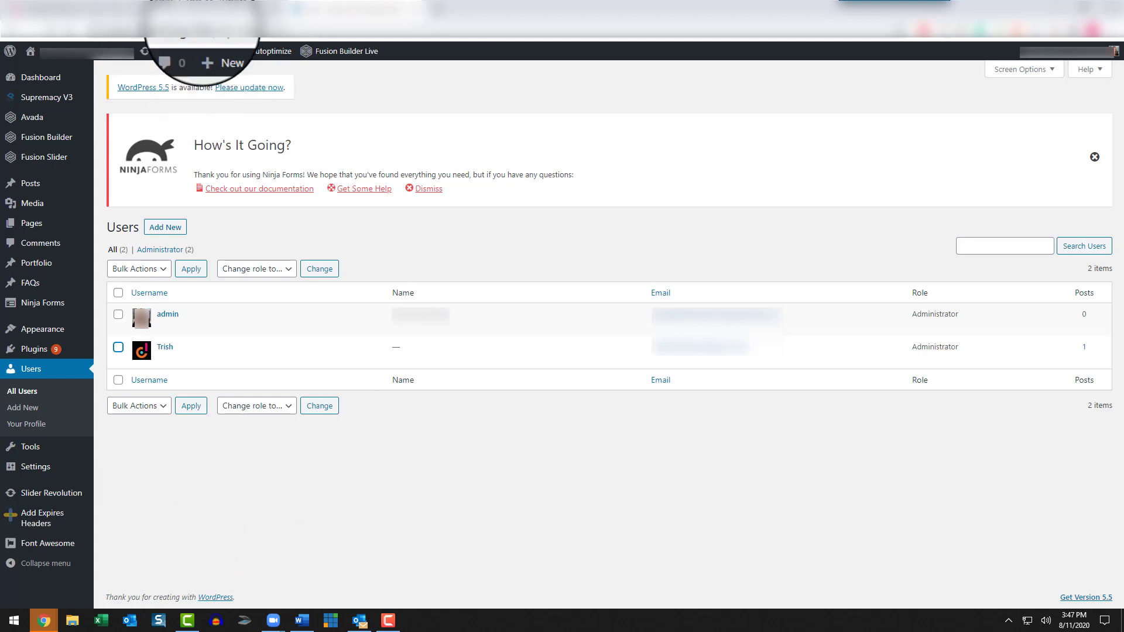
Step: Switch to the scouts site's admin area, look over its page list and open its user list
left_click(202, 12)
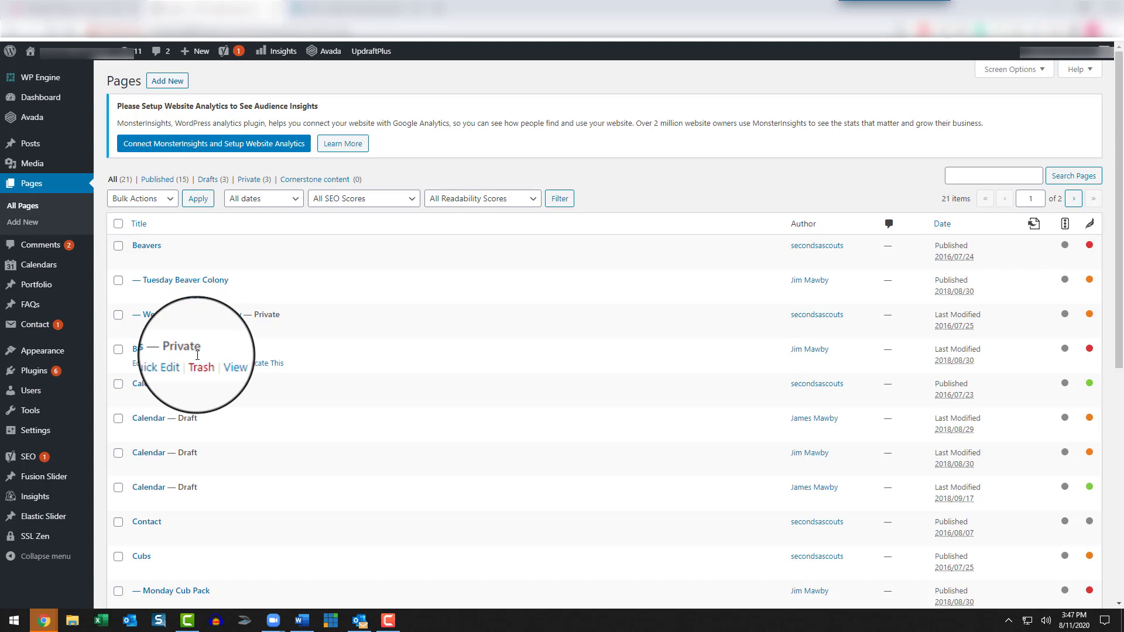
scroll(197, 356, "down", 3)
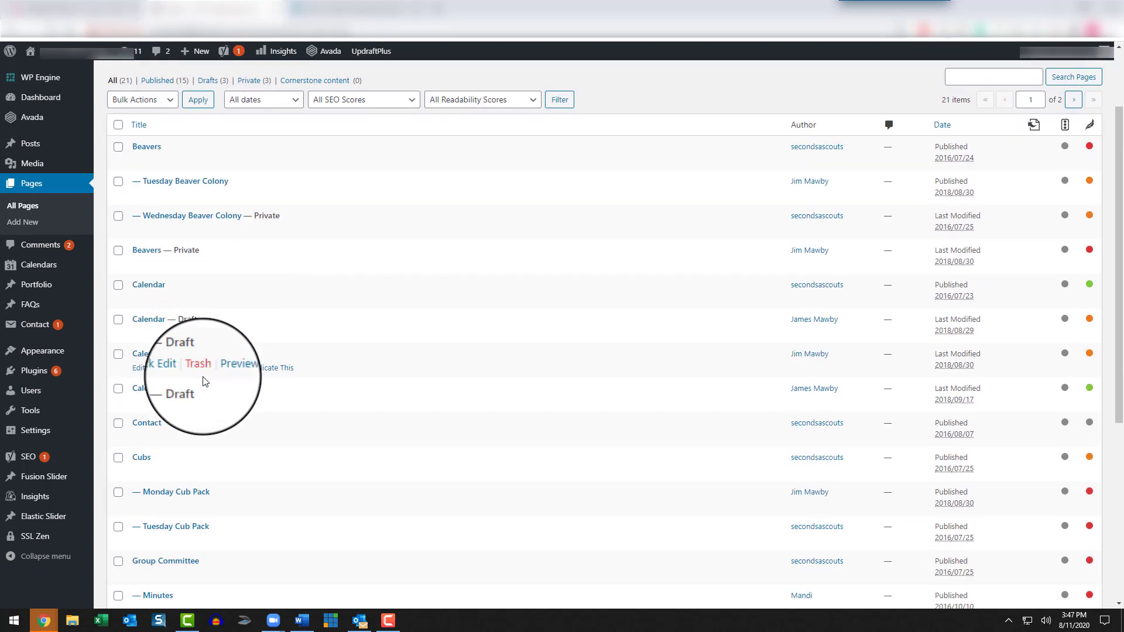
scroll(209, 393, "up", 3)
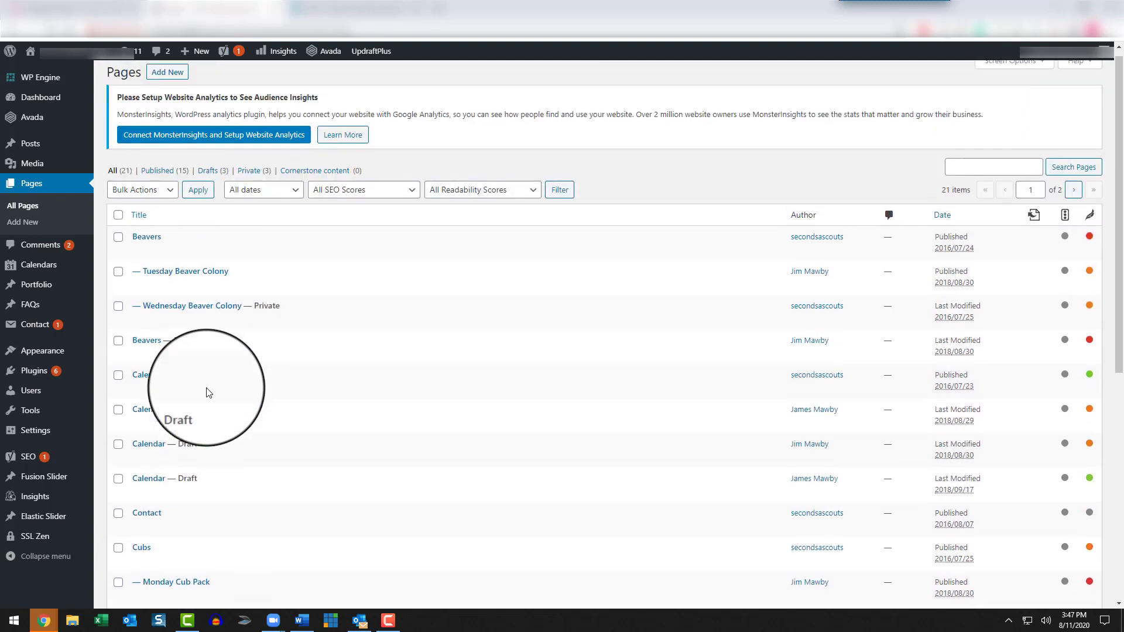
left_click(33, 392)
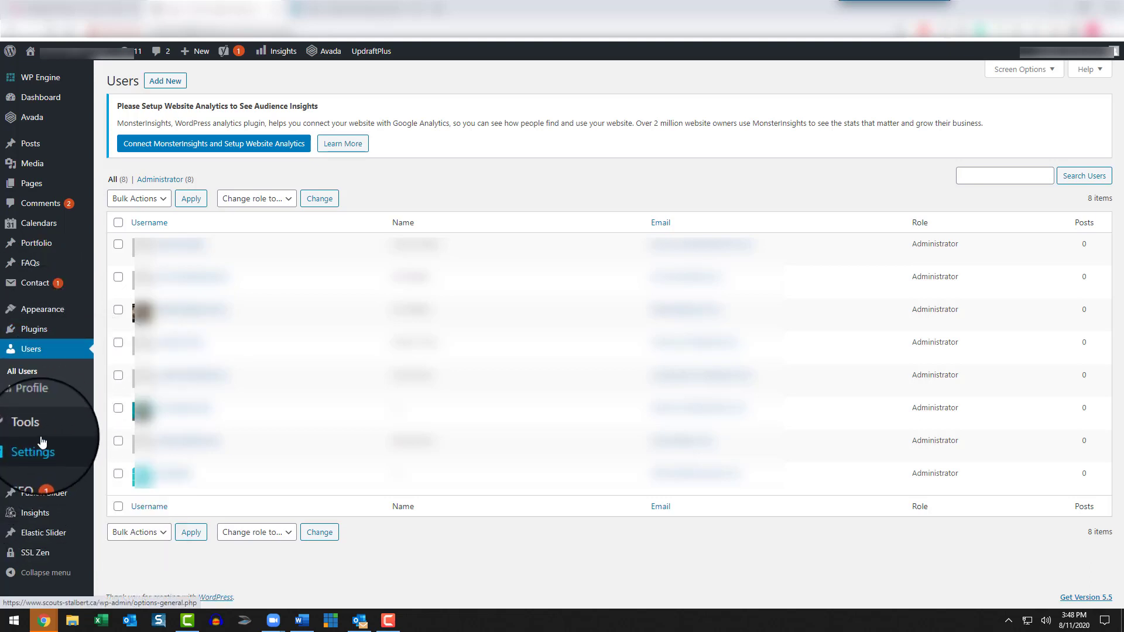
Step: Look over the scouts site's installed themes and its installed plugins down to Yoast SEO
left_click(20, 316)
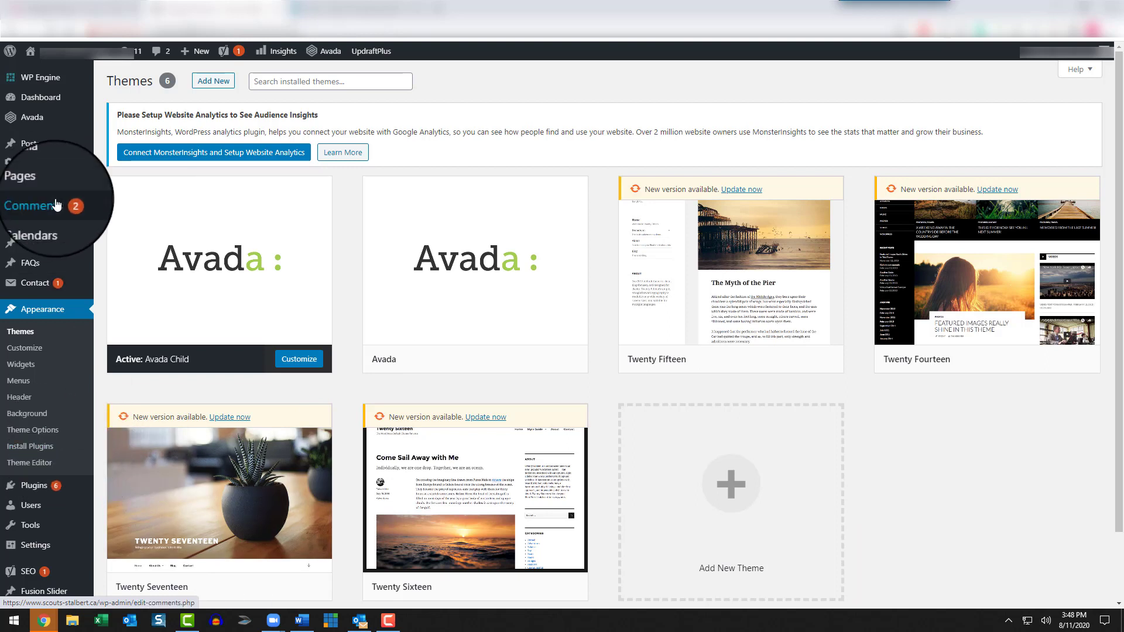
mouse_move(27, 524)
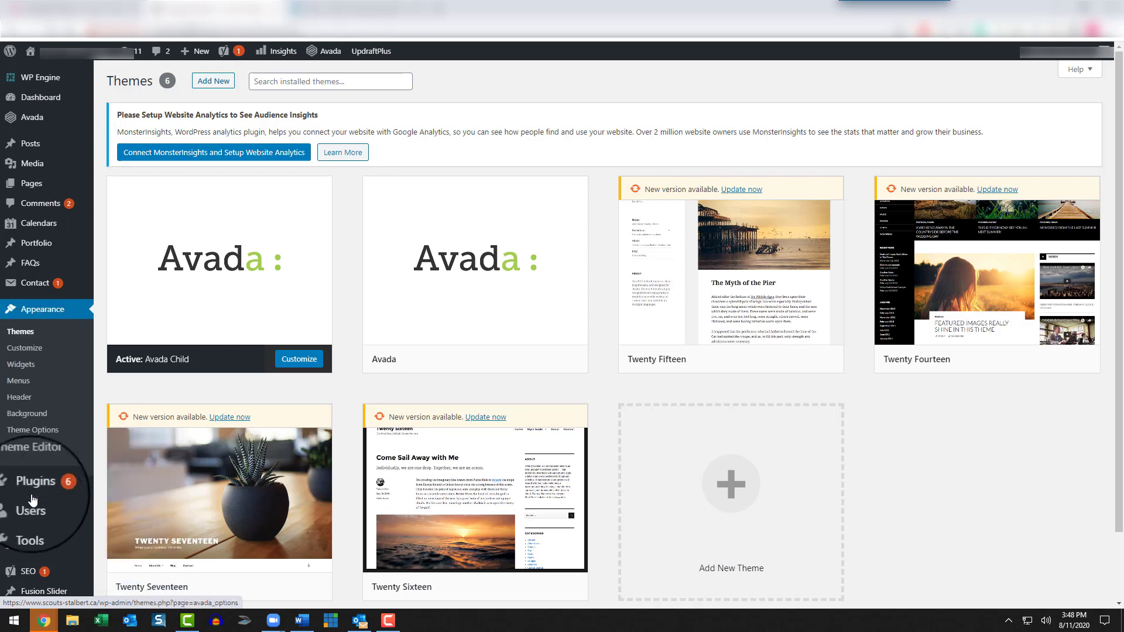
left_click(34, 495)
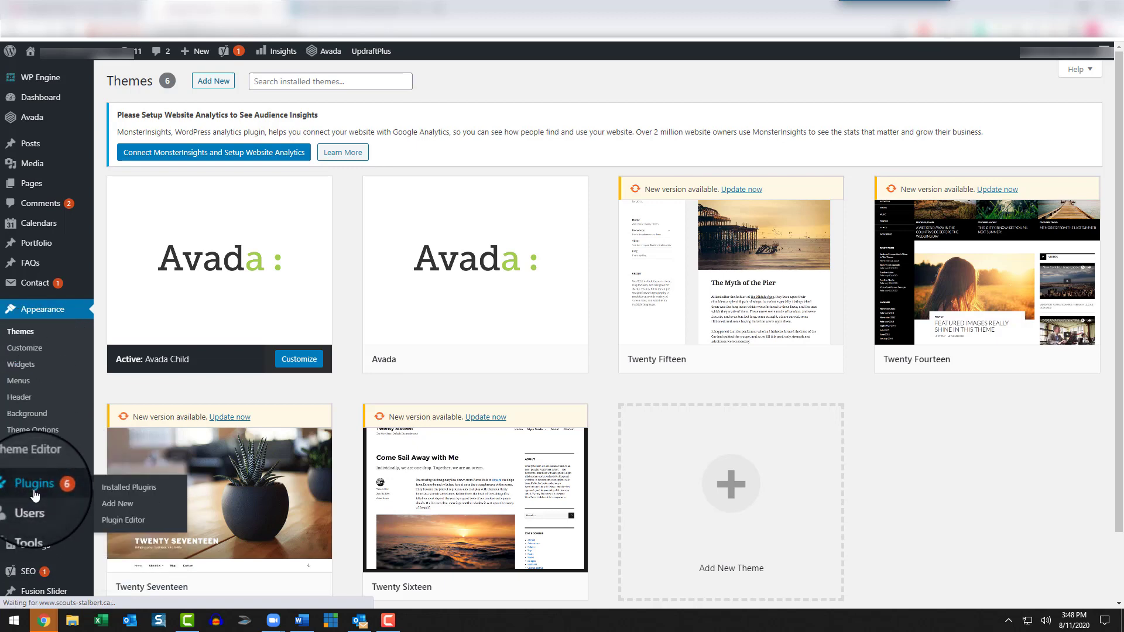
scroll(482, 400, "down", 5)
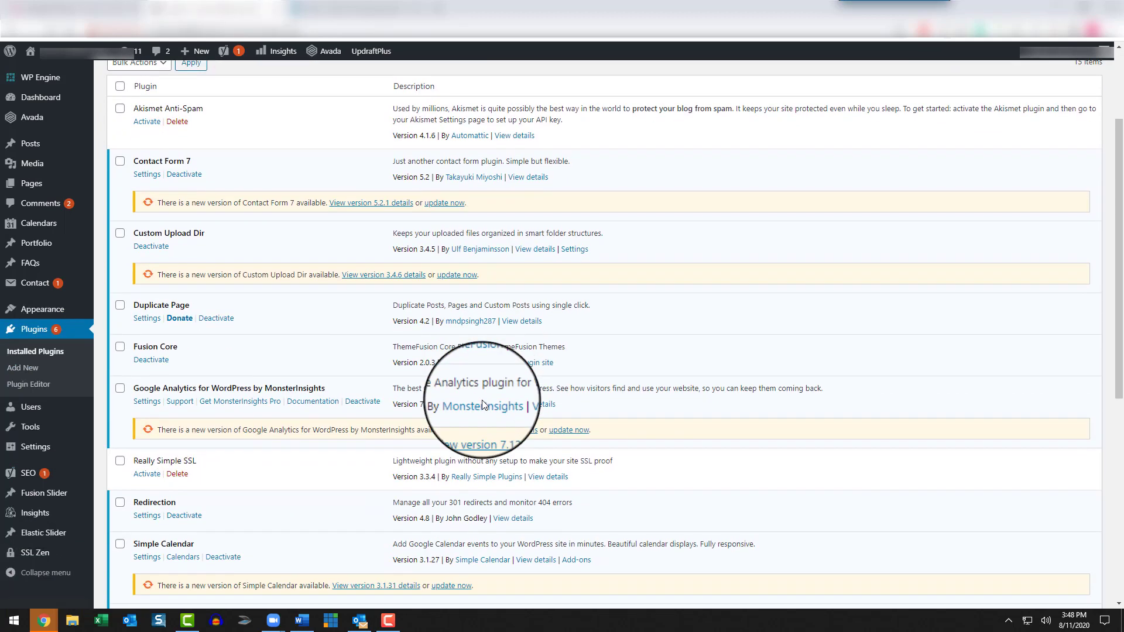
scroll(375, 389, "down", 3)
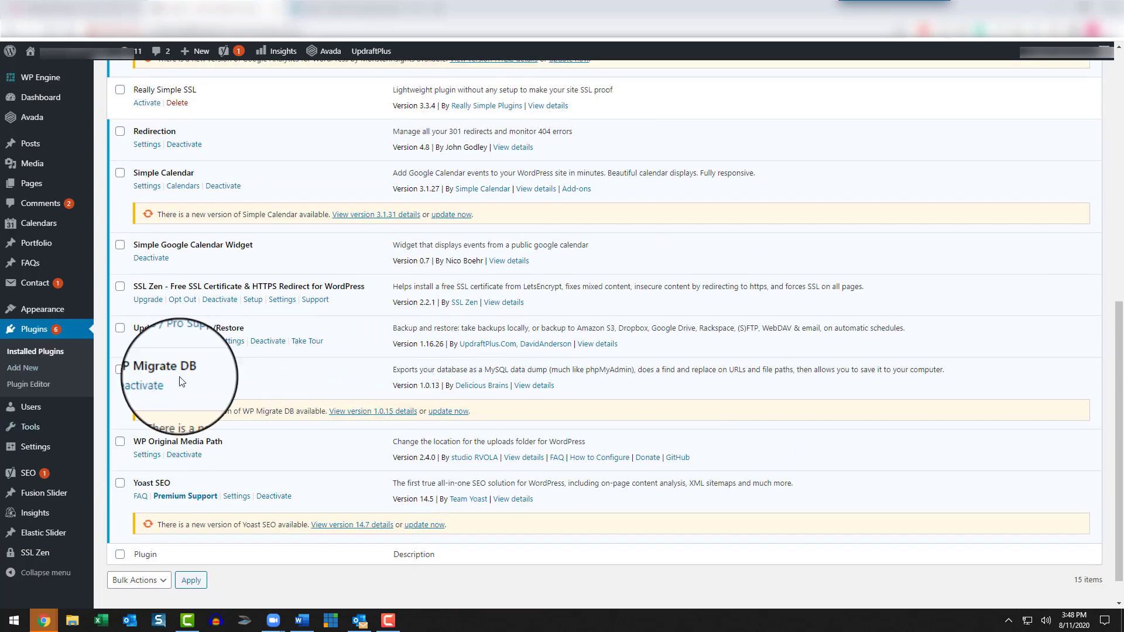
Step: Open the UpdraftPlus backup settings and review the next scheduled backups and the existing backup sets
left_click(232, 348)
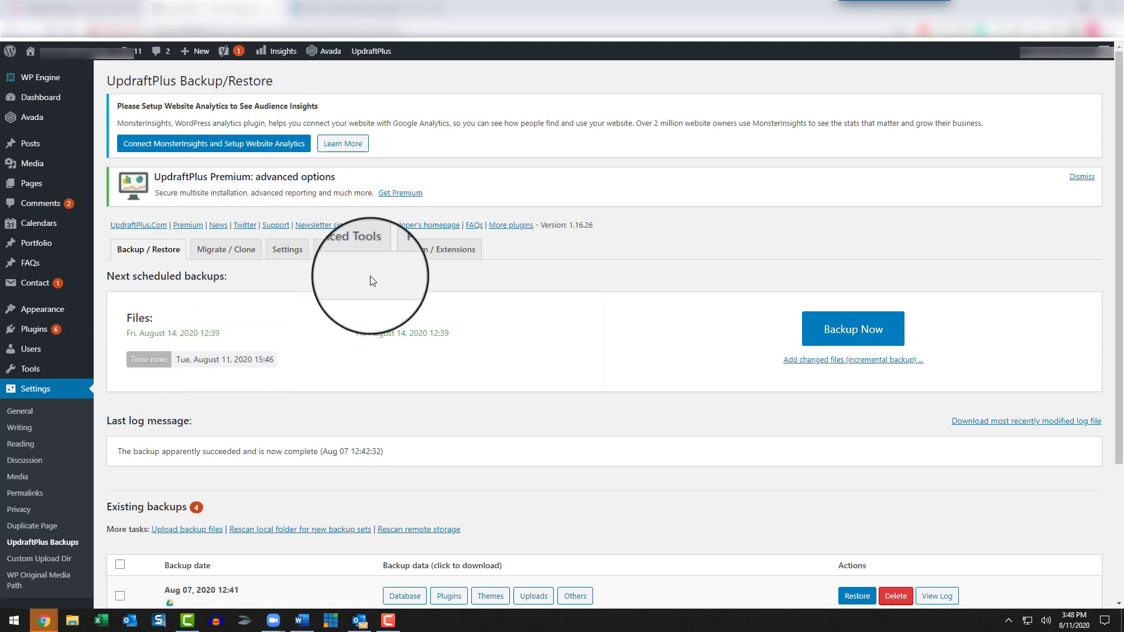
scroll(446, 296, "down", 2)
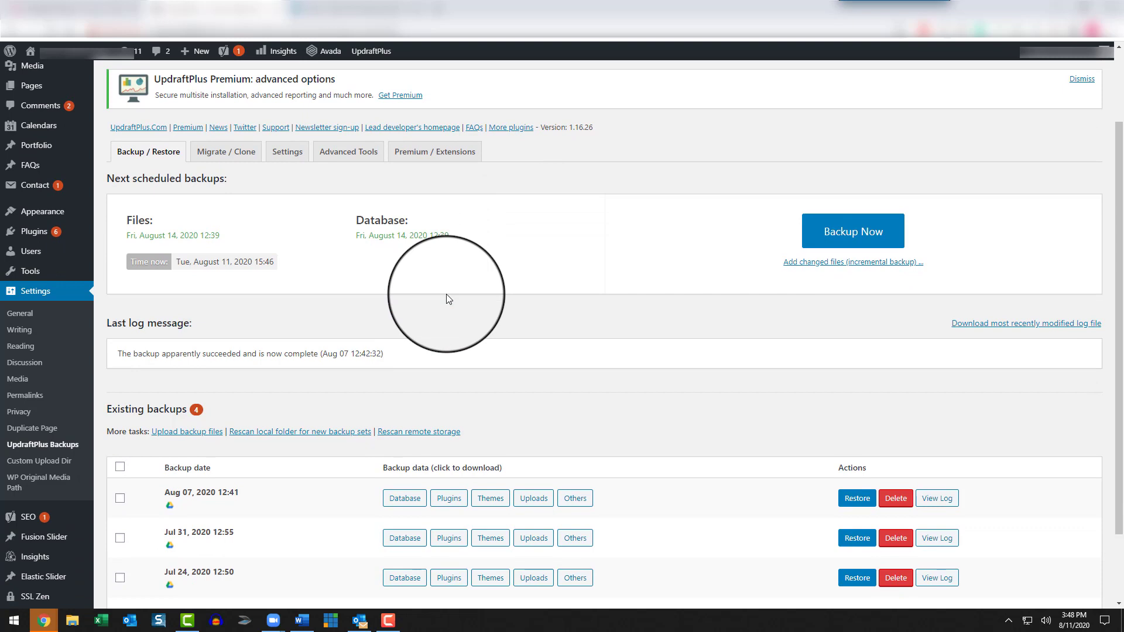
scroll(446, 295, "up", 2)
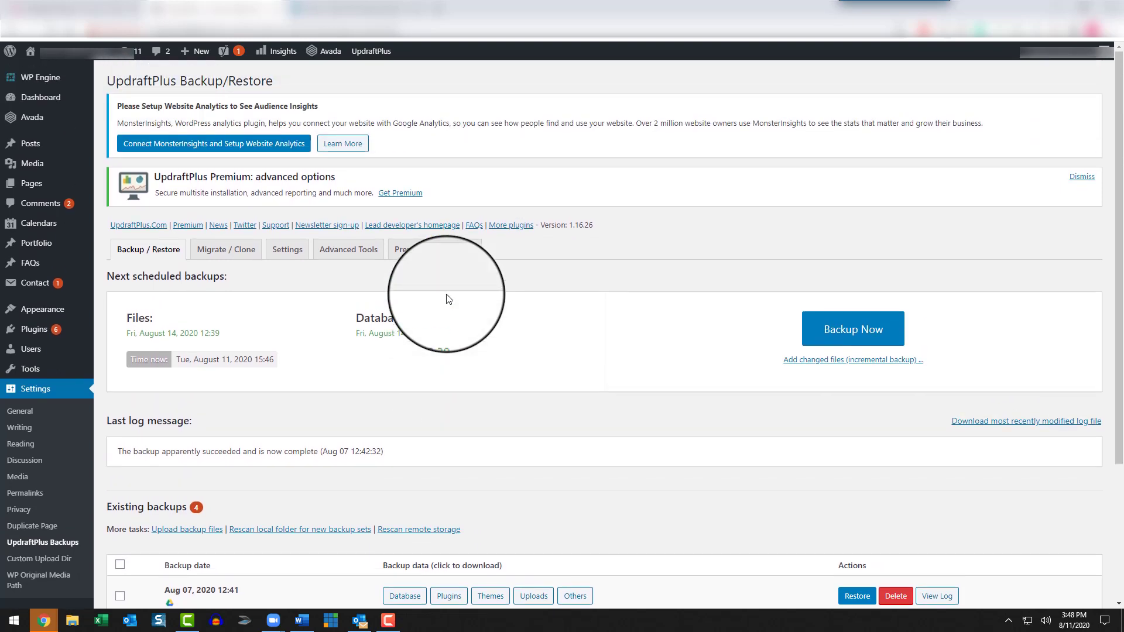
scroll(448, 299, "down", 2)
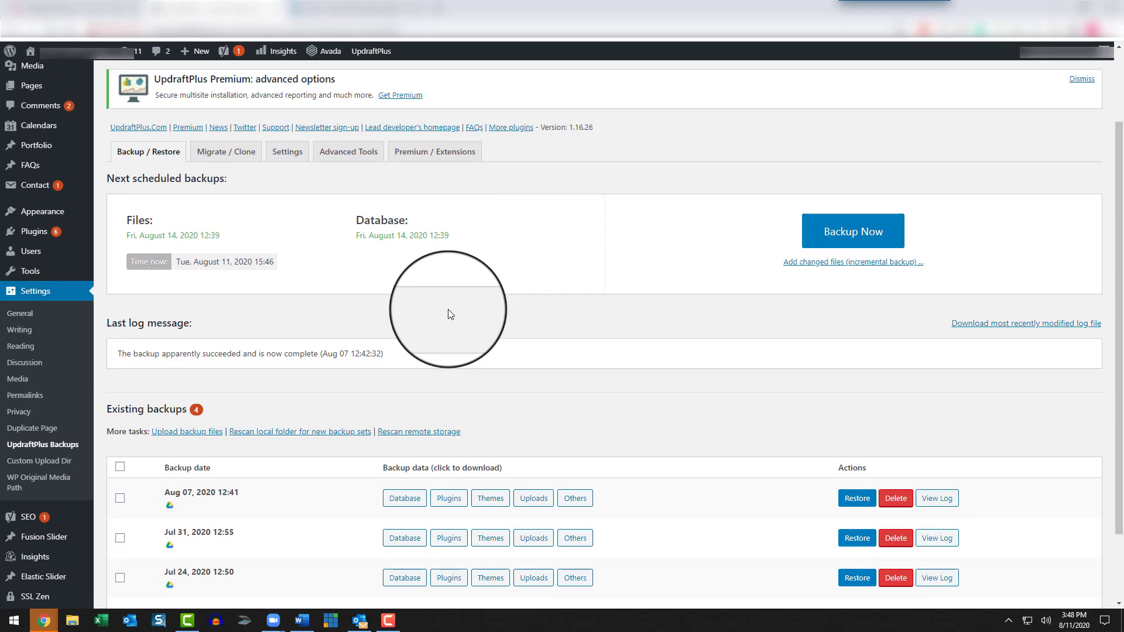
scroll(448, 328, "down", 1)
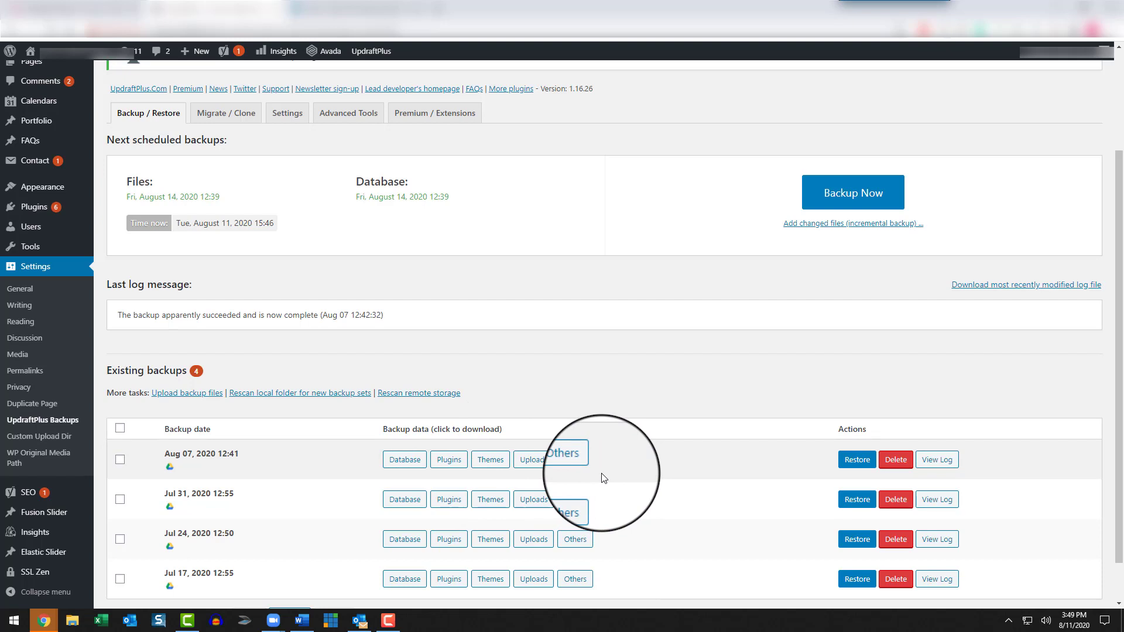
scroll(580, 477, "down", 2)
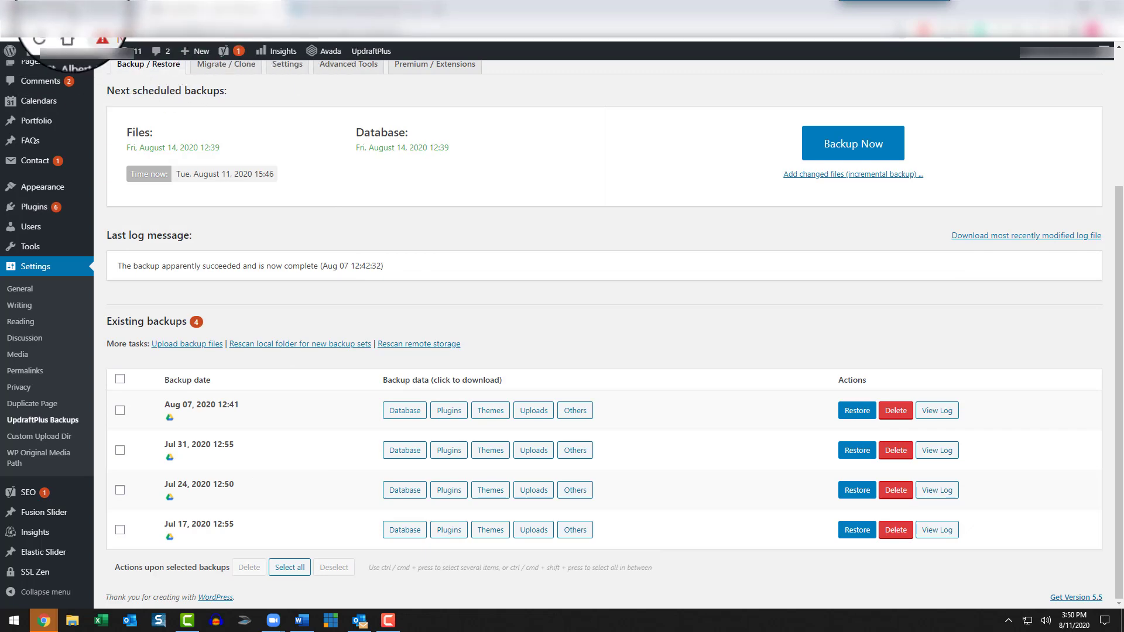
Step: Switch to the admin area of the site using the ColorMag theme and look over its theme details and notices
left_click(66, 10)
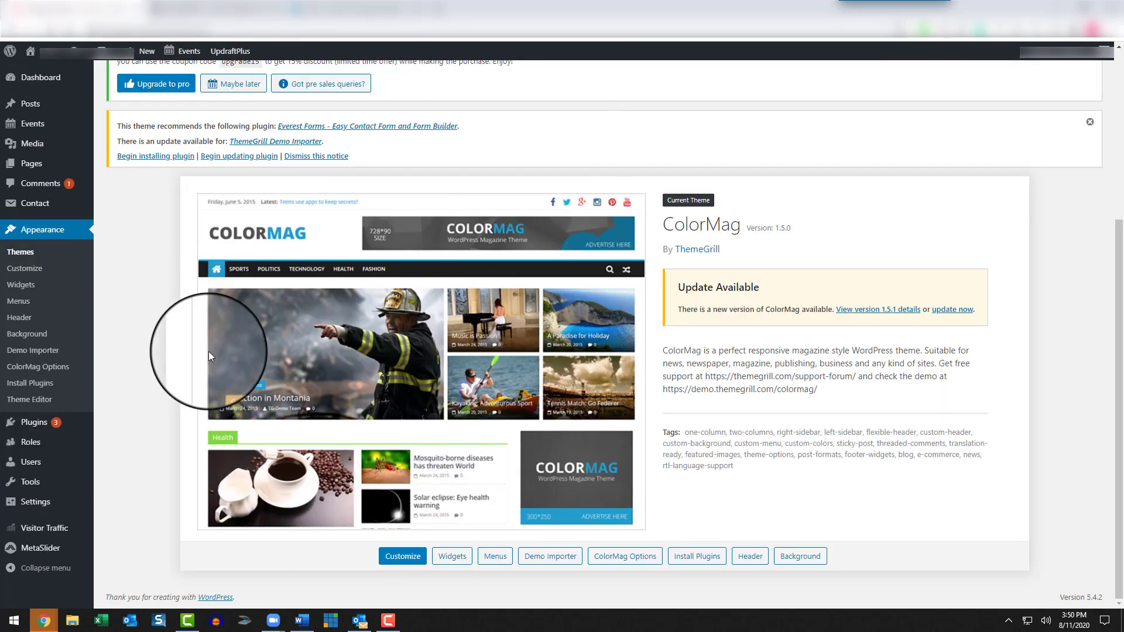
scroll(212, 353, "up", 2)
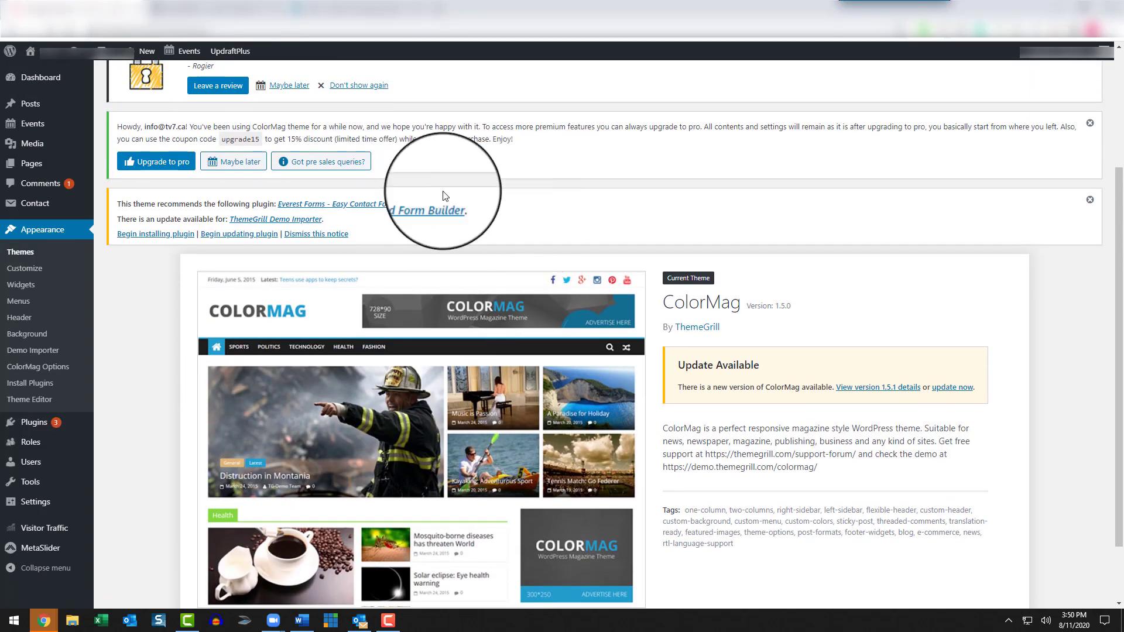
scroll(425, 352, "down", 2)
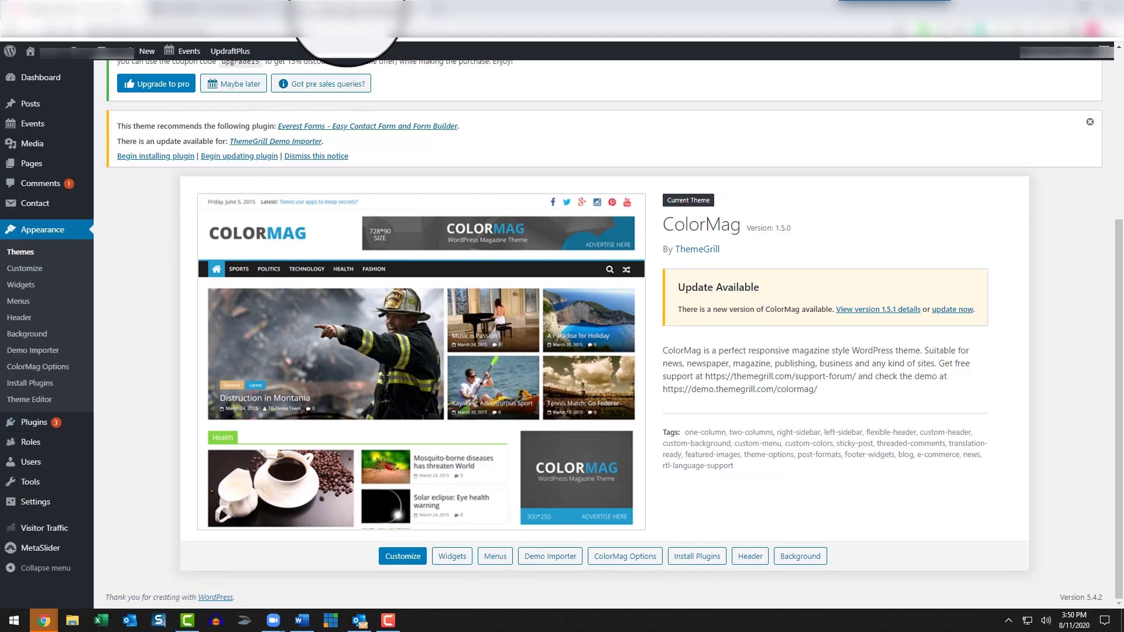
Step: Return to the coaching site's admin area, open the Media Library and browse its images down to the last row
left_click(351, 11)
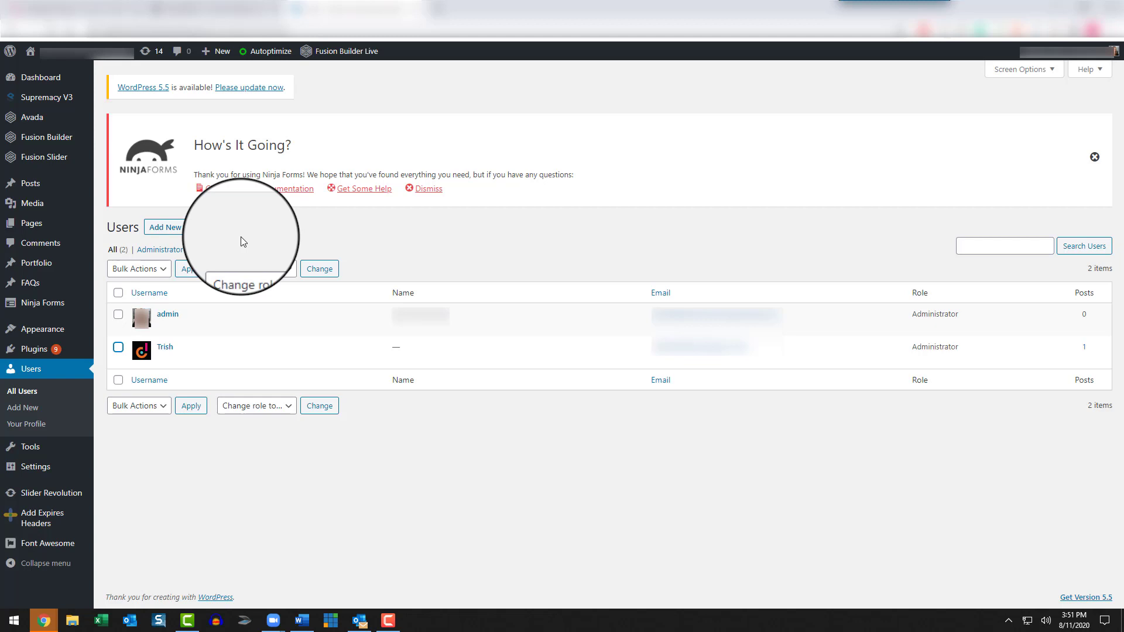
left_click(34, 205)
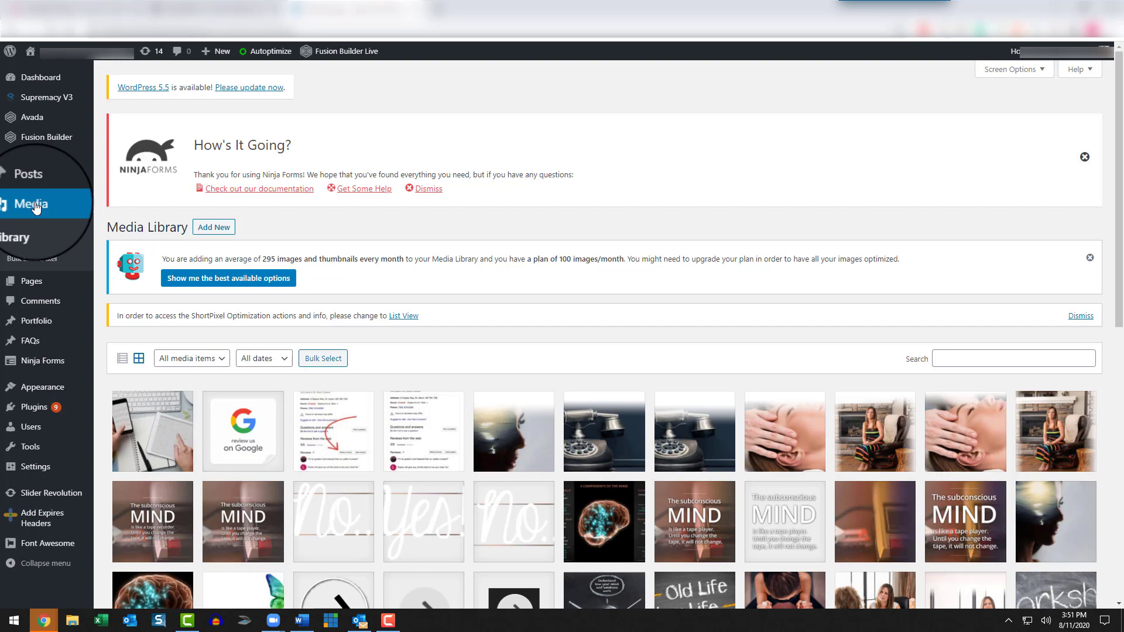
scroll(35, 206, "down", 6)
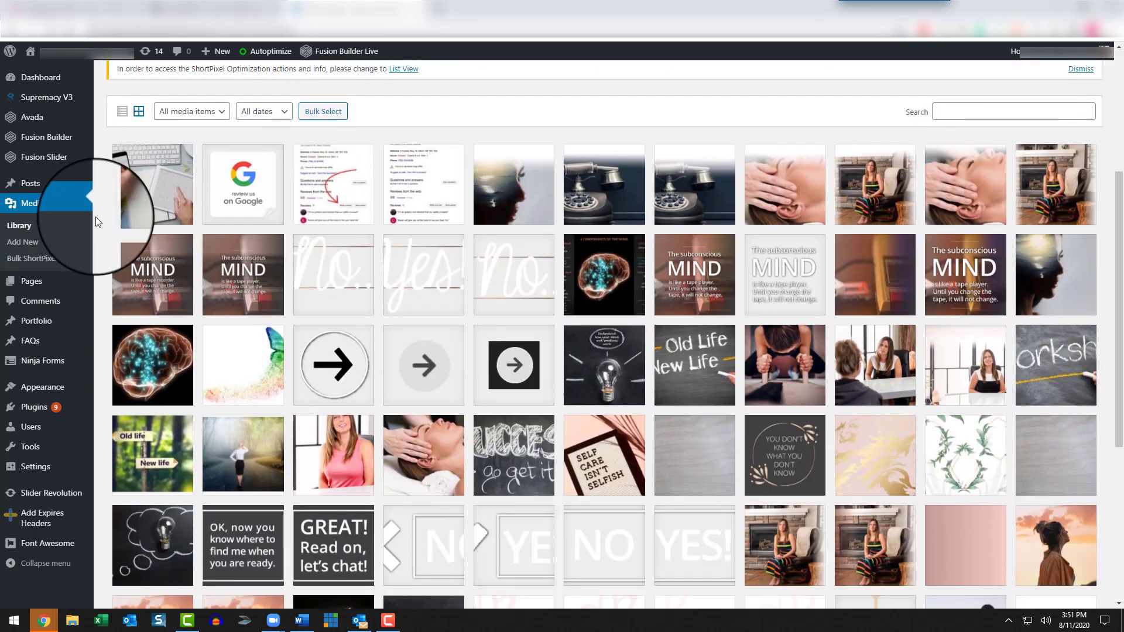
scroll(585, 382, "down", 3)
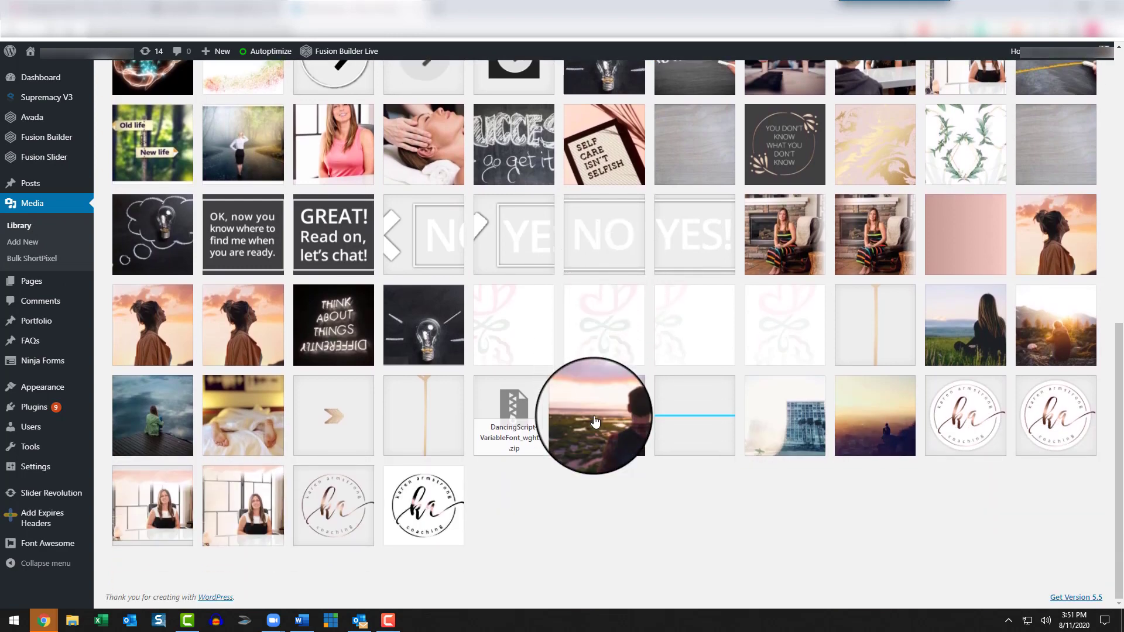
scroll(549, 318, "up", 2)
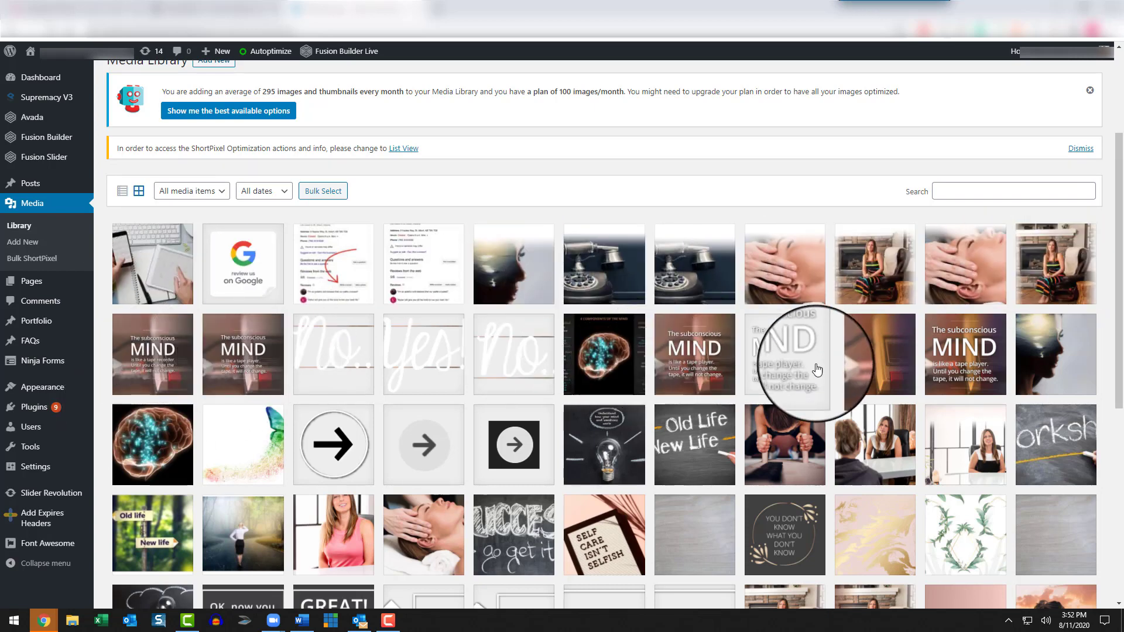
Step: Go through the Media Library thumbnails again from beginning to end and return to the start of the library
scroll(300, 472, "down", 2)
scroll(539, 439, "down", 2)
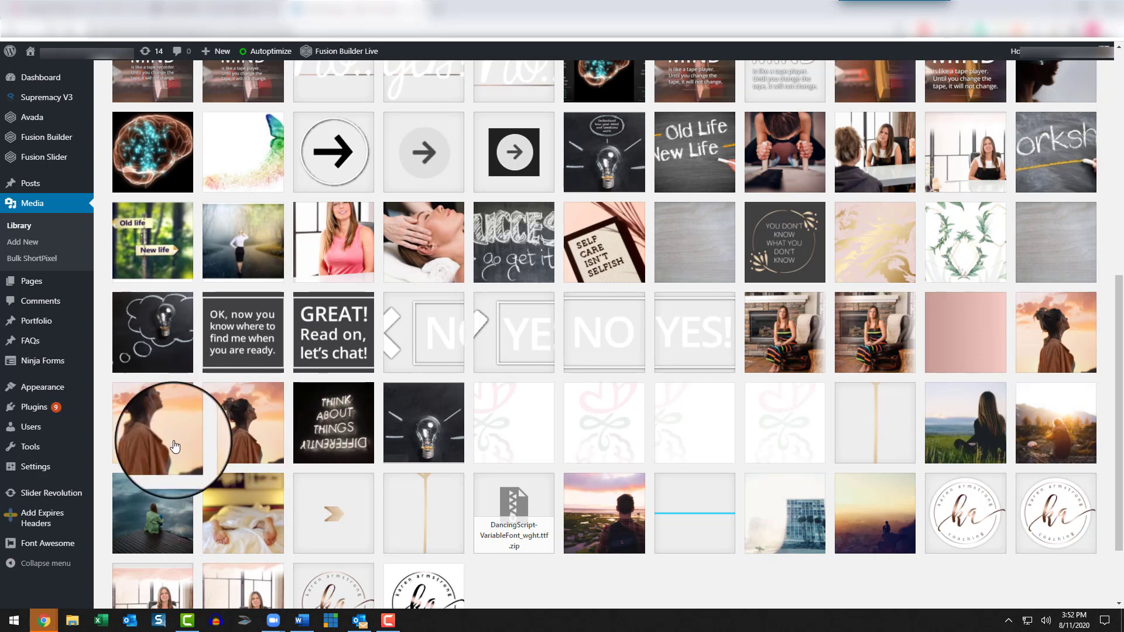
scroll(175, 447, "down", 2)
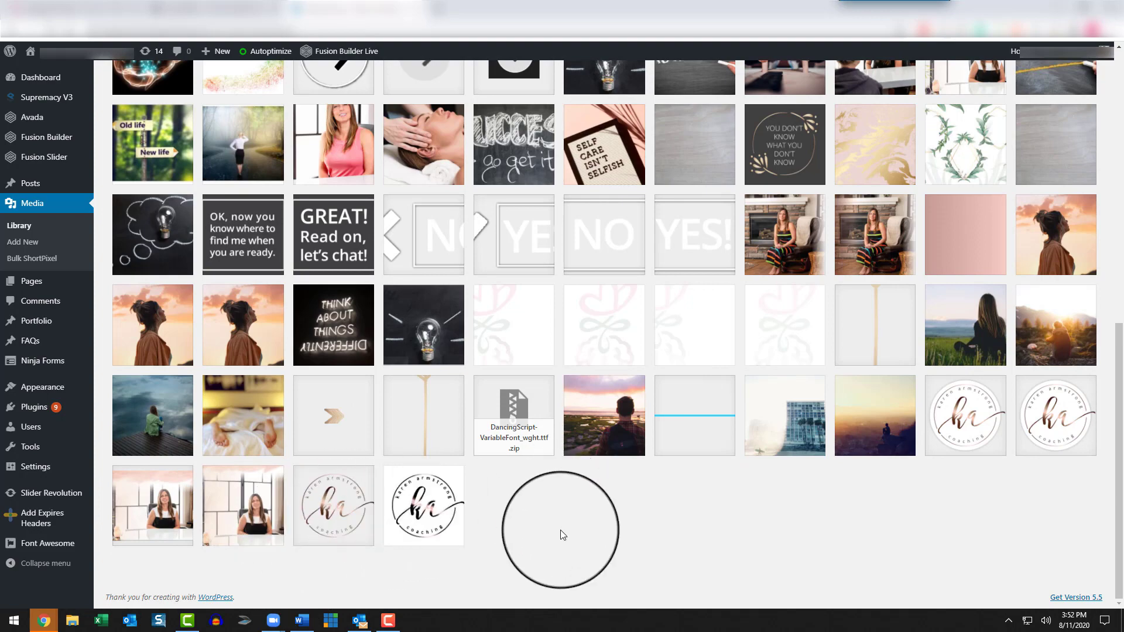
scroll(561, 530, "up", 6)
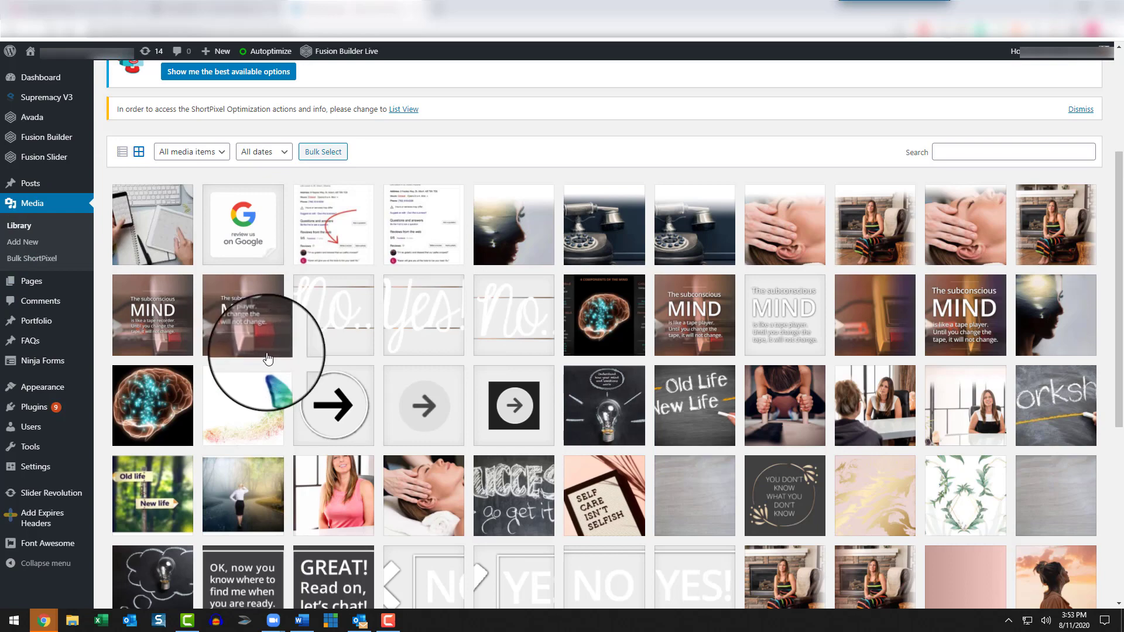
scroll(414, 416, "down", 3)
scroll(414, 417, "up", 5)
scroll(414, 416, "up", 1)
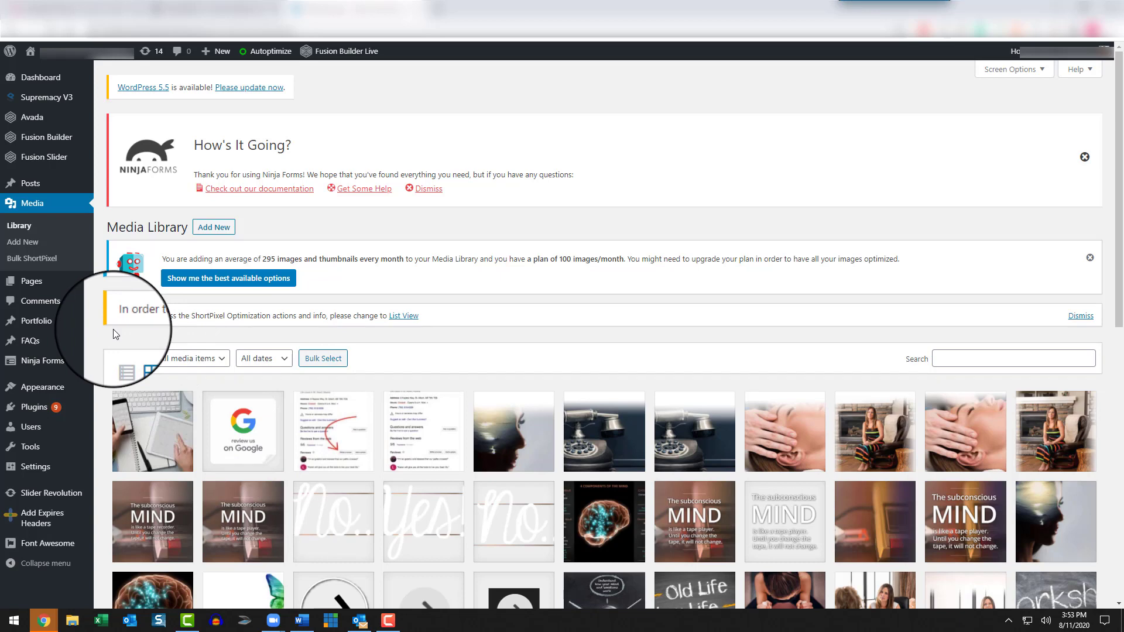
mouse_move(21, 287)
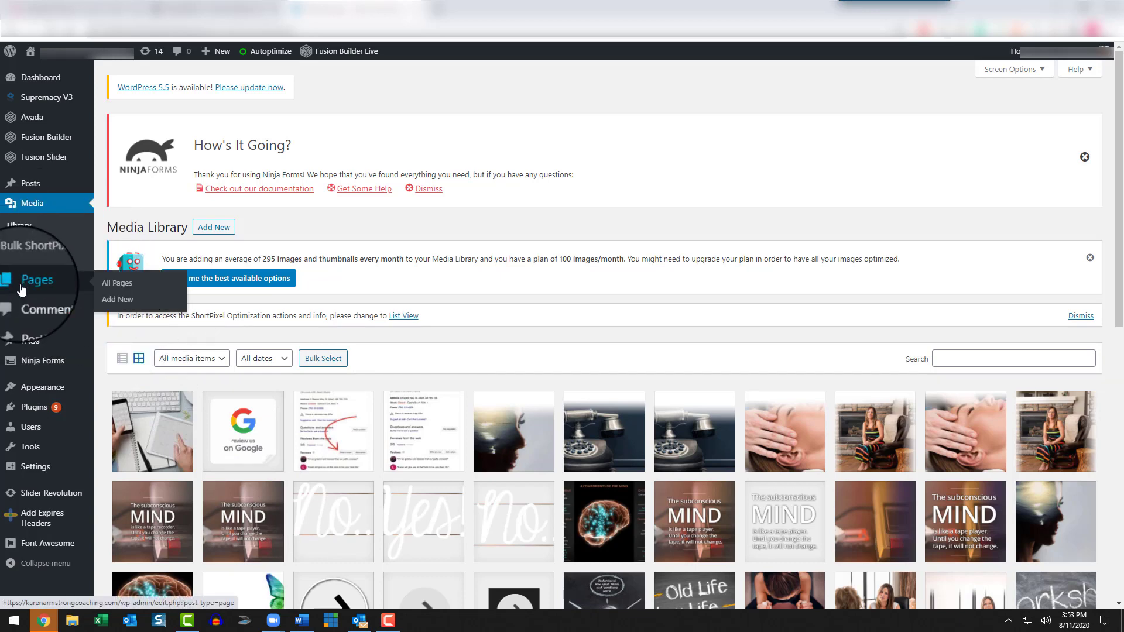